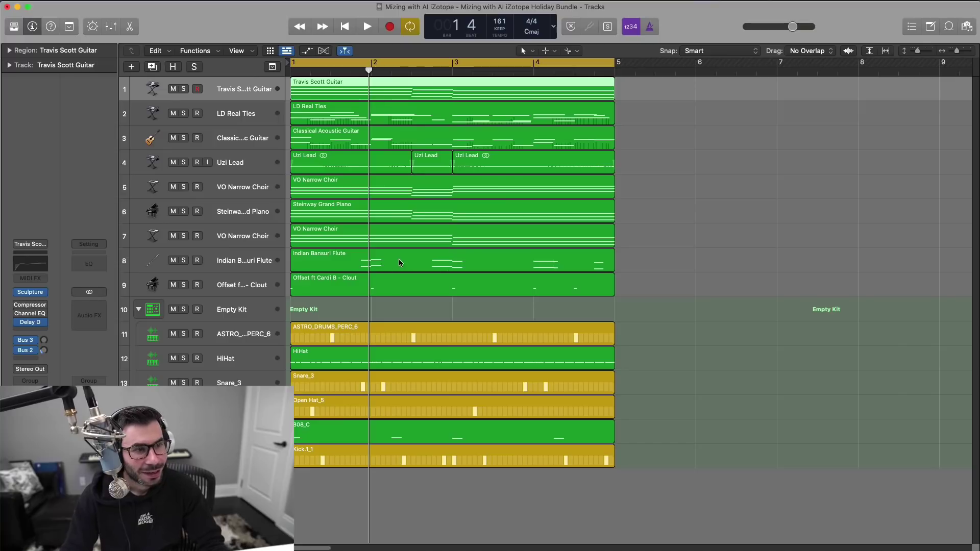
Review the channel strips' plug-ins and sends in the mixer and play back the four-bar beat
key(x)
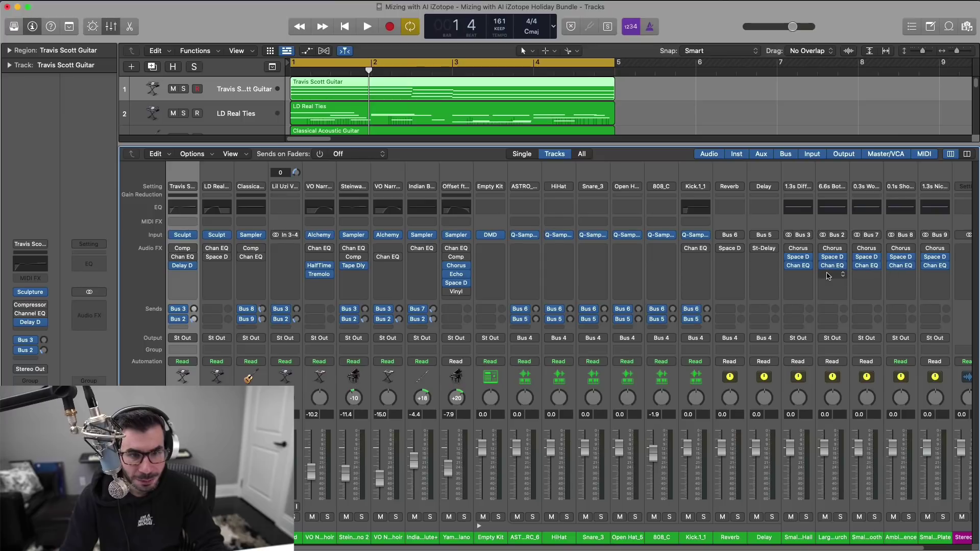
scroll(828, 275, right, 1)
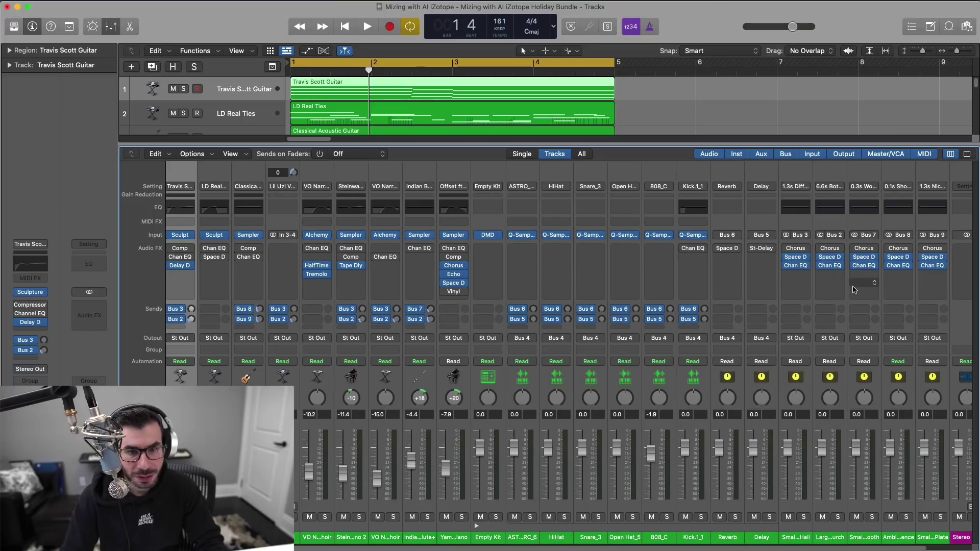
scroll(842, 286, left, 2)
scroll(825, 285, right, 1)
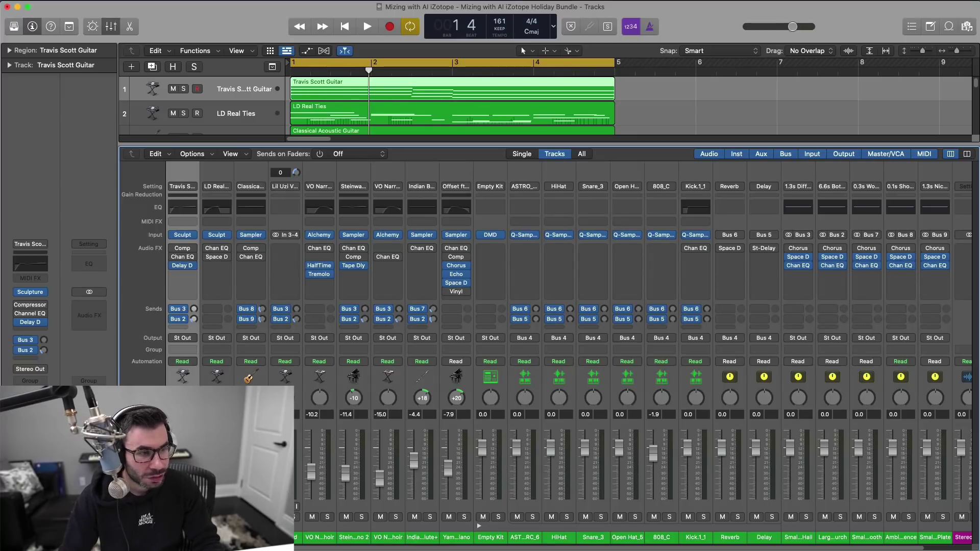
key(x)
key(x)
key(x)
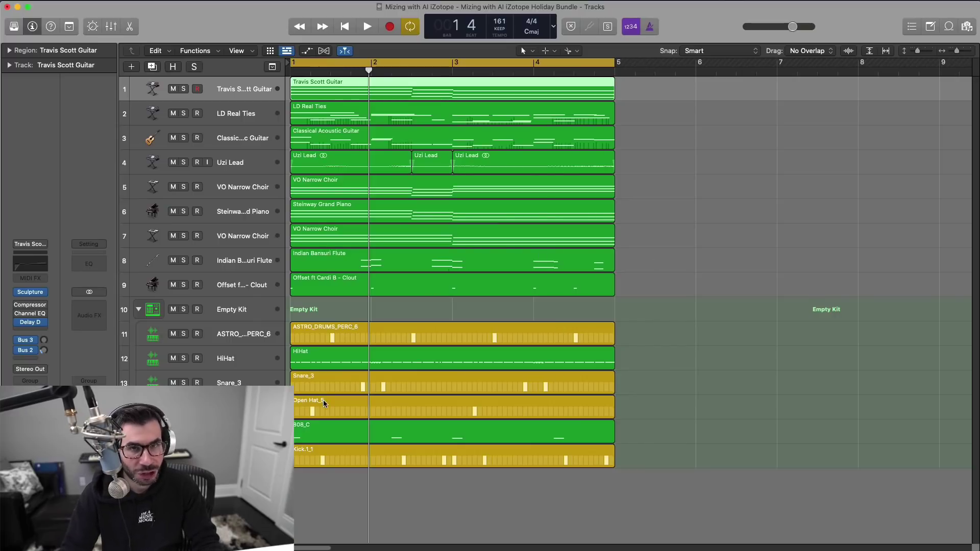
key(space)
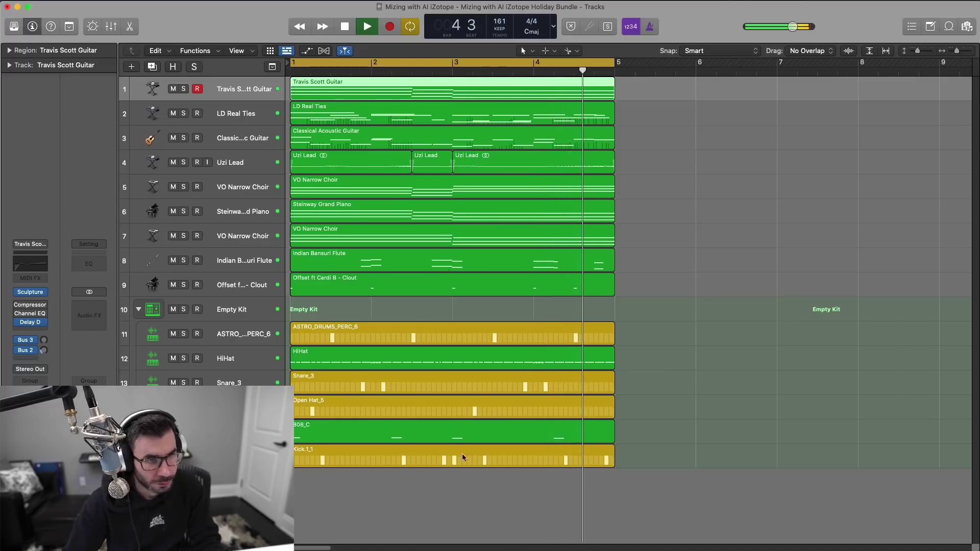
key(space)
Show the mixer and insert Neutron 3 Elements in a free effect slot on the Travis Scott Guitar channel
key(x)
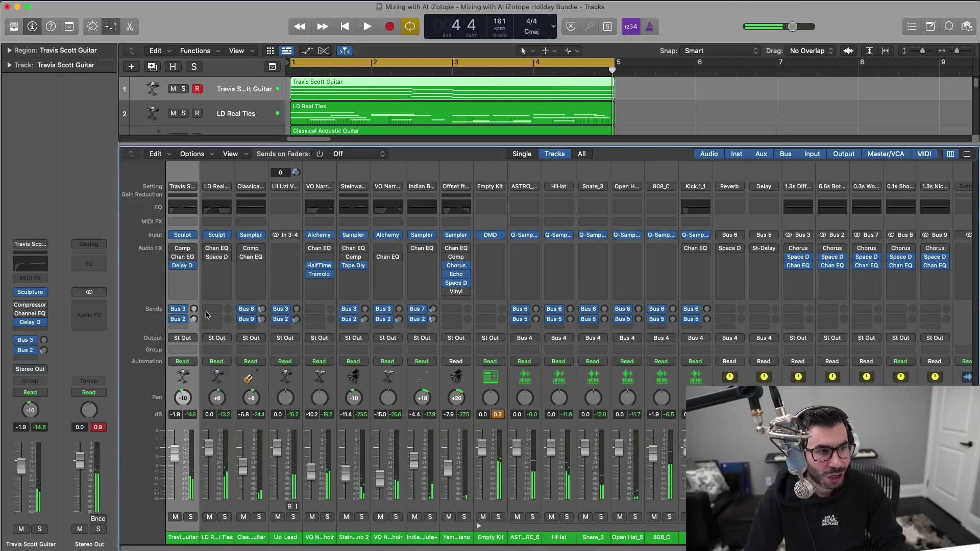
click(182, 297)
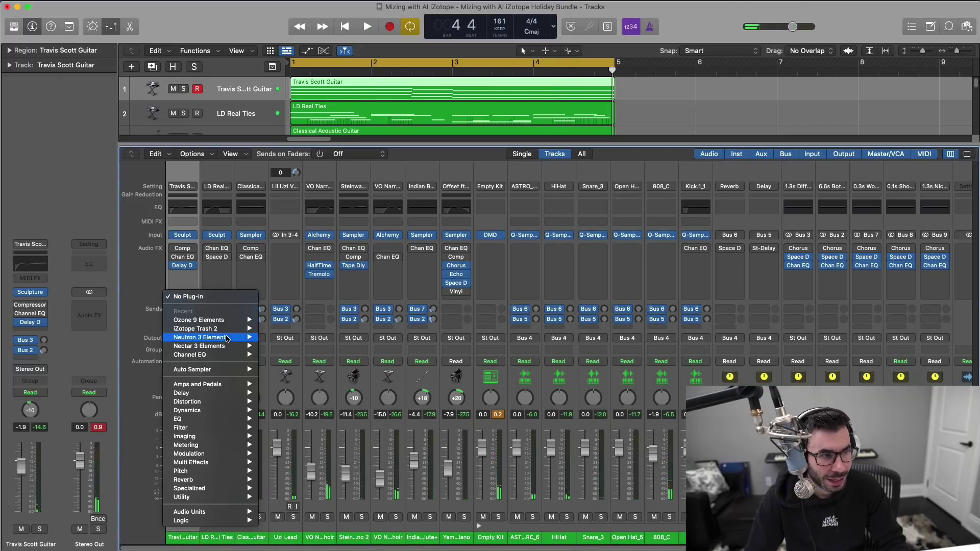
mouse_move(208, 338)
click(286, 337)
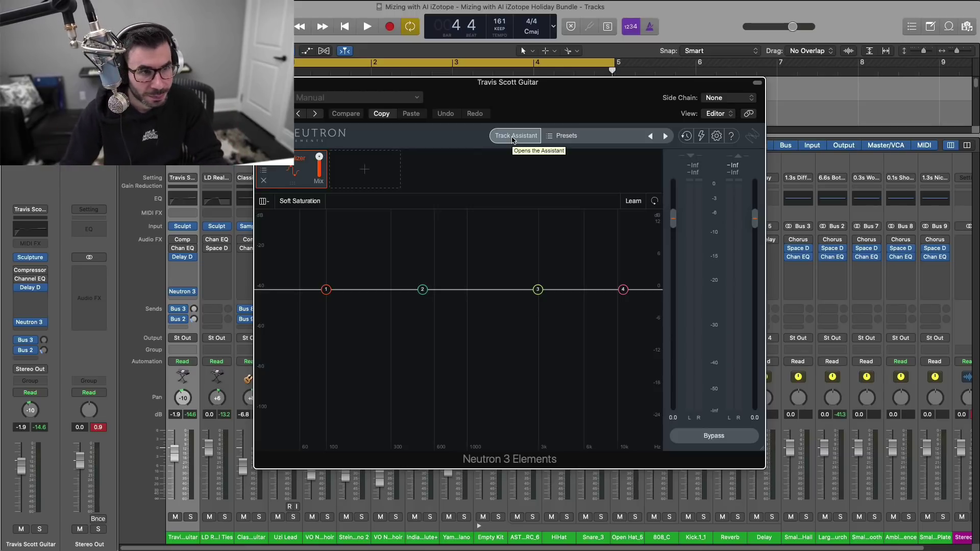
Set up Neutron's Track Assistant for the Travis Scott Guitar with the Guitar instrument and Balanced style
click(514, 135)
click(503, 236)
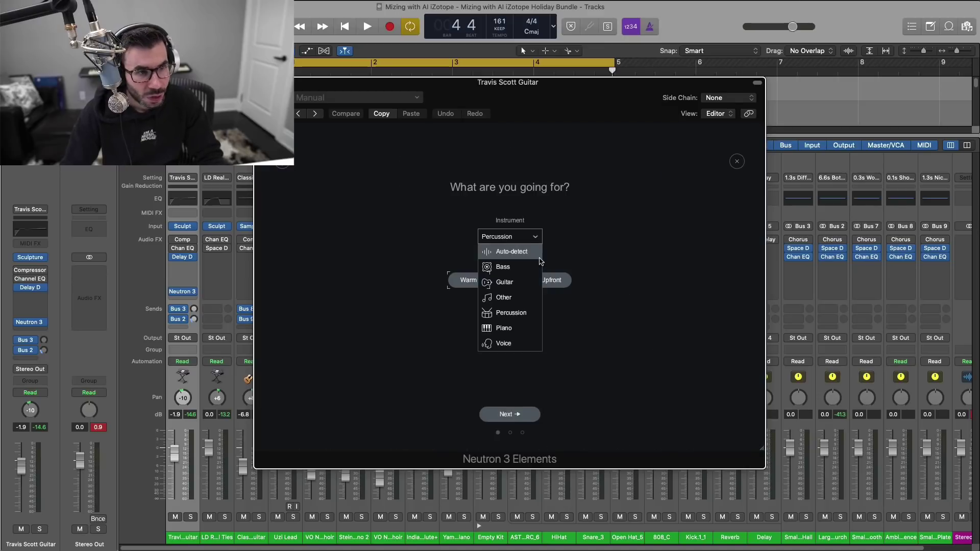
click(505, 281)
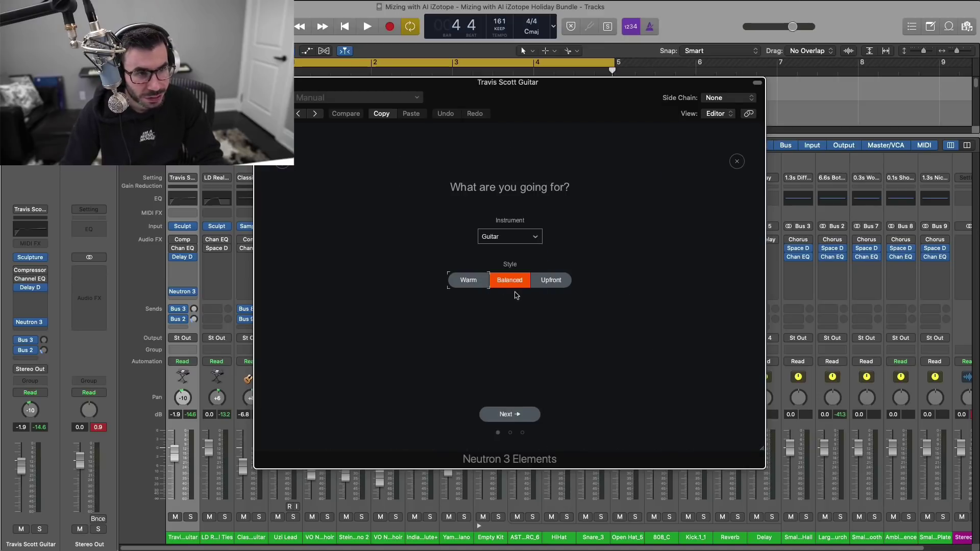
click(497, 415)
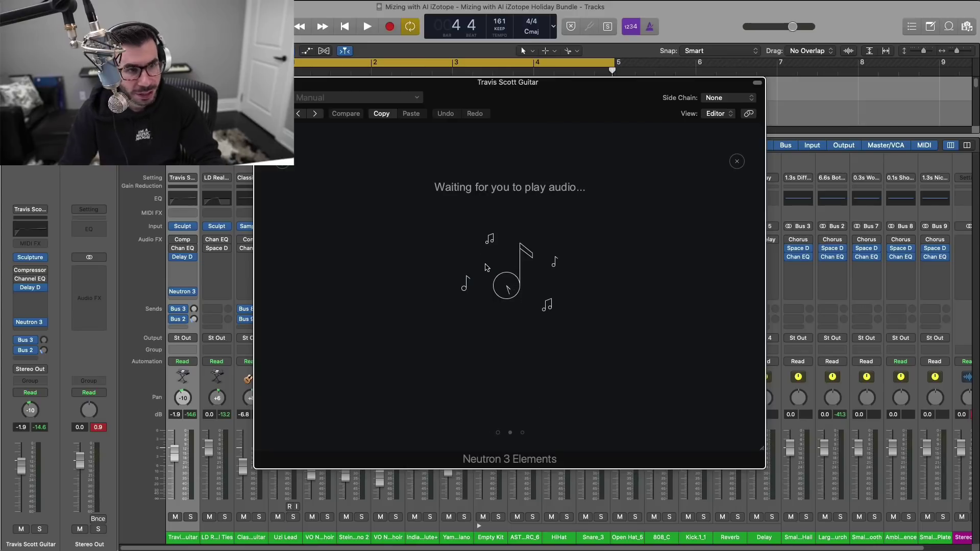
Run the assistant's analysis during playback with the Travis Scott Guitar soloed and accept its suggestion
key(space)
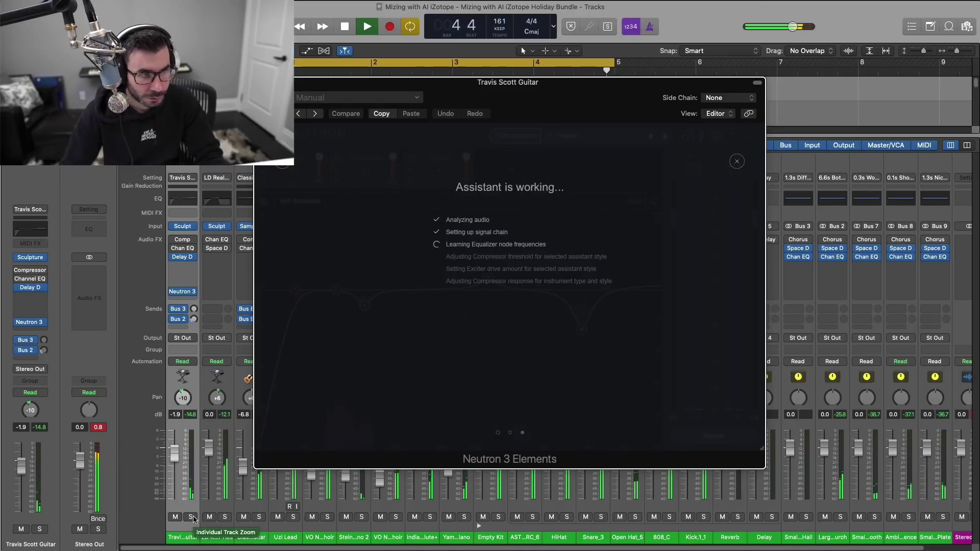
click(191, 516)
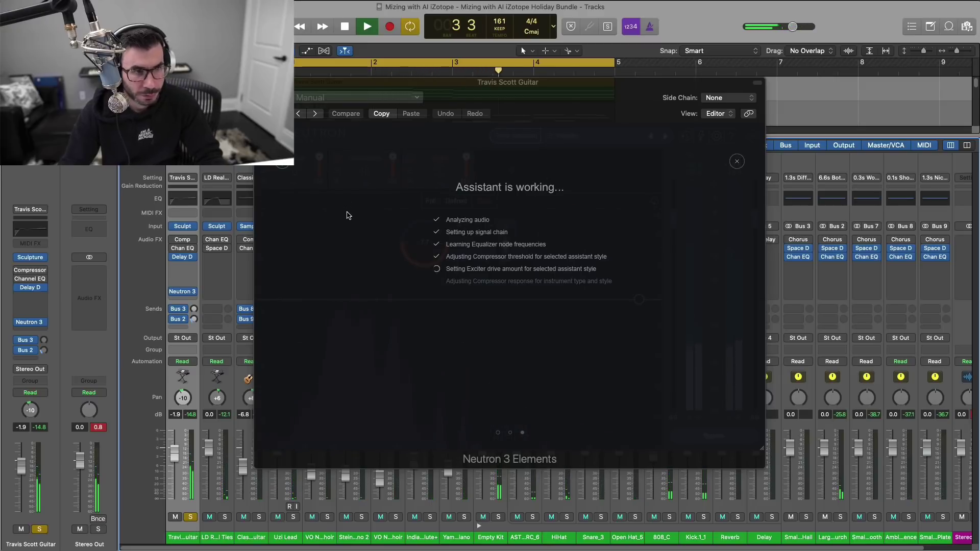
click(515, 413)
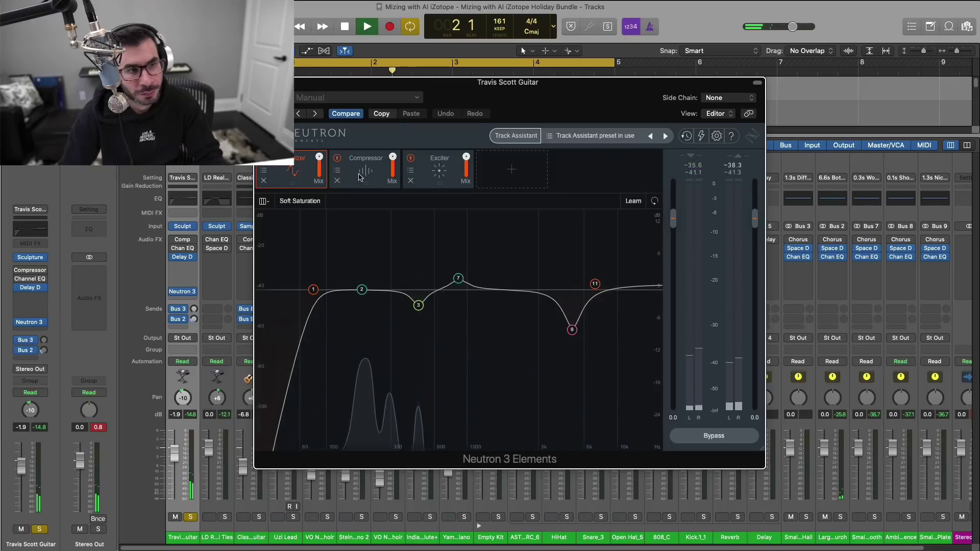
key(space)
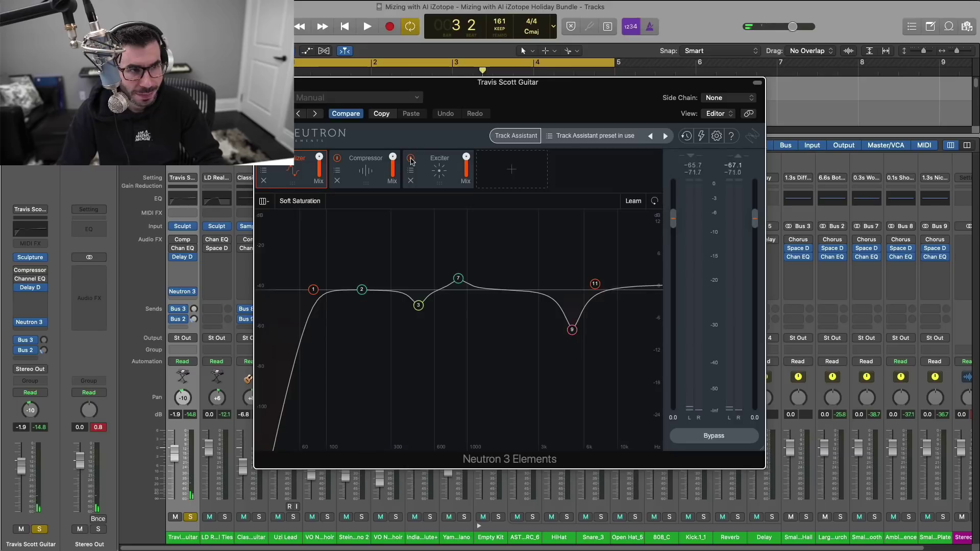
Compare the soloed guitar with Neutron's Exciter on and off, leave the Exciter bypassed, and close the plug-in
key(space)
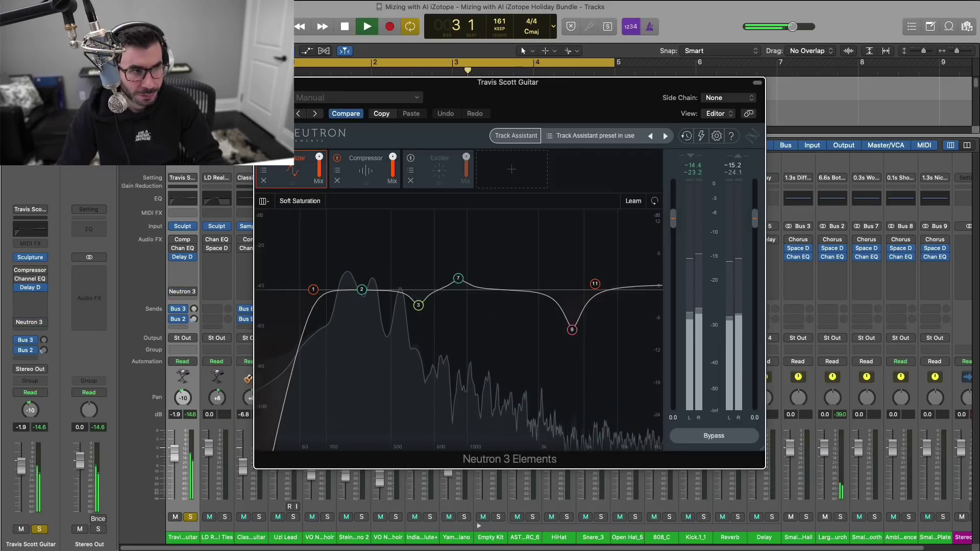
click(410, 158)
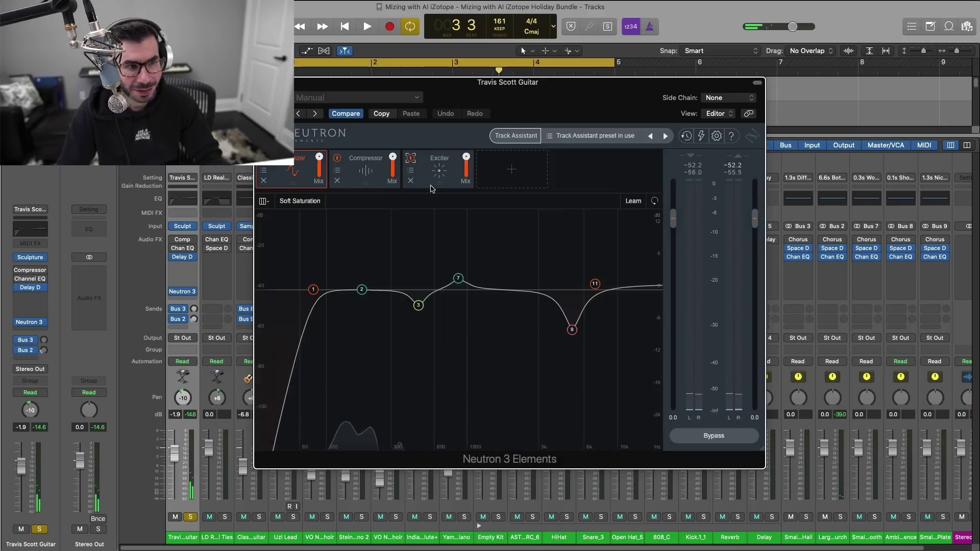
key(space)
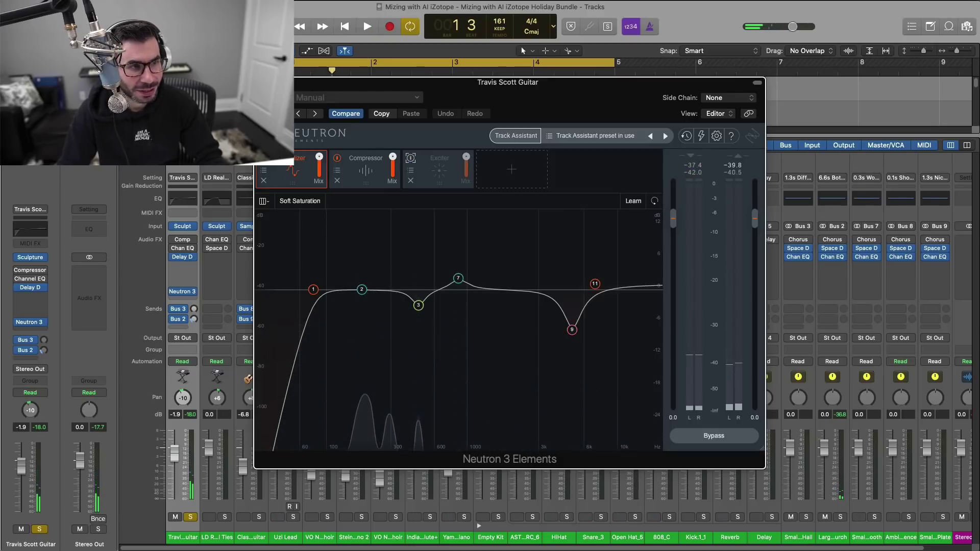
key(super+w)
Insert a stereo Neutron 3 Elements in a free effect slot on the LD Real Ties channel
click(216, 290)
mouse_move(240, 313)
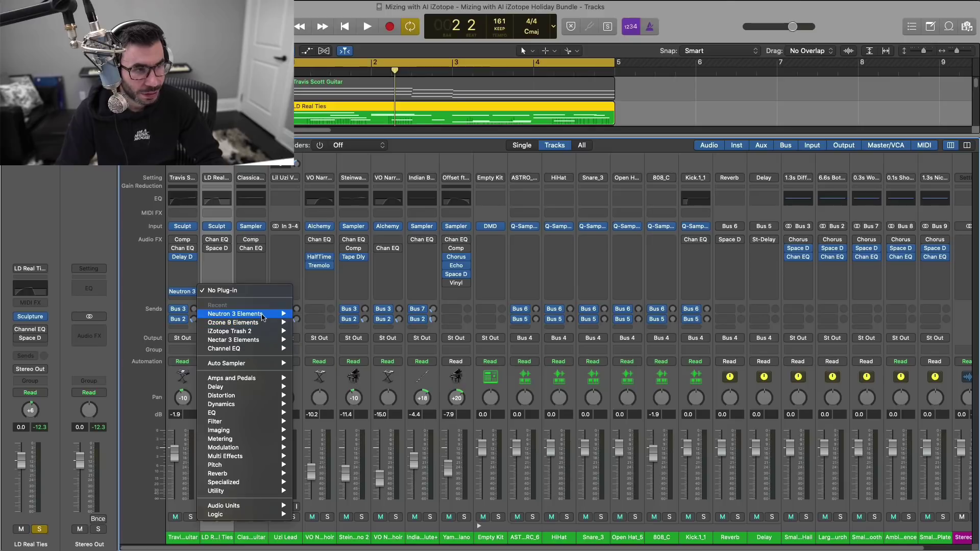
click(313, 314)
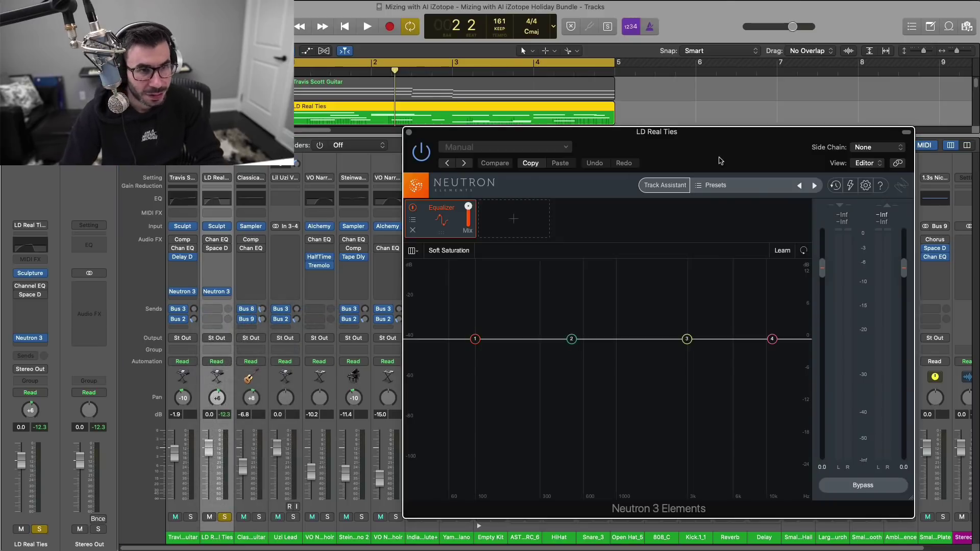
drag(720, 161, 564, 123)
Set the Track Assistant for LD Real Ties to the Other instrument and Upfront style
click(525, 145)
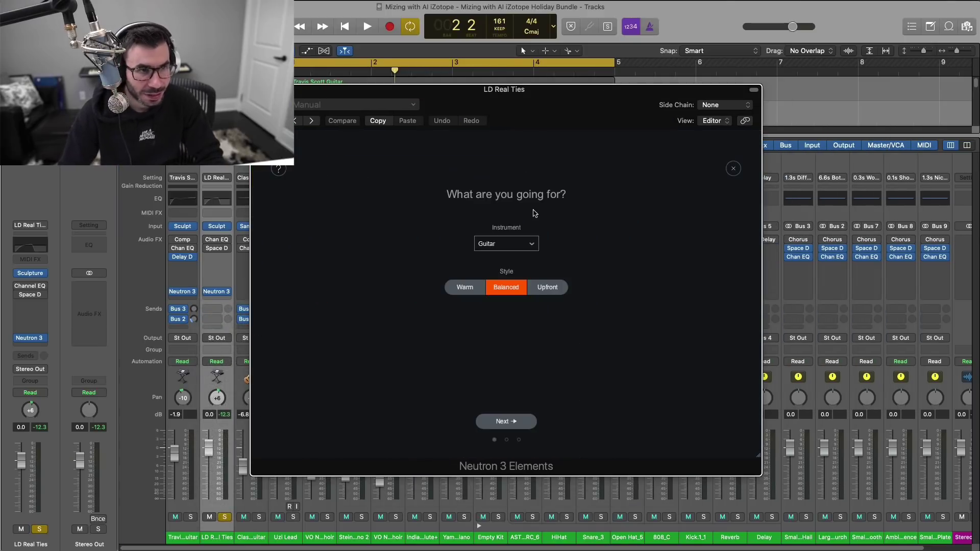
click(536, 245)
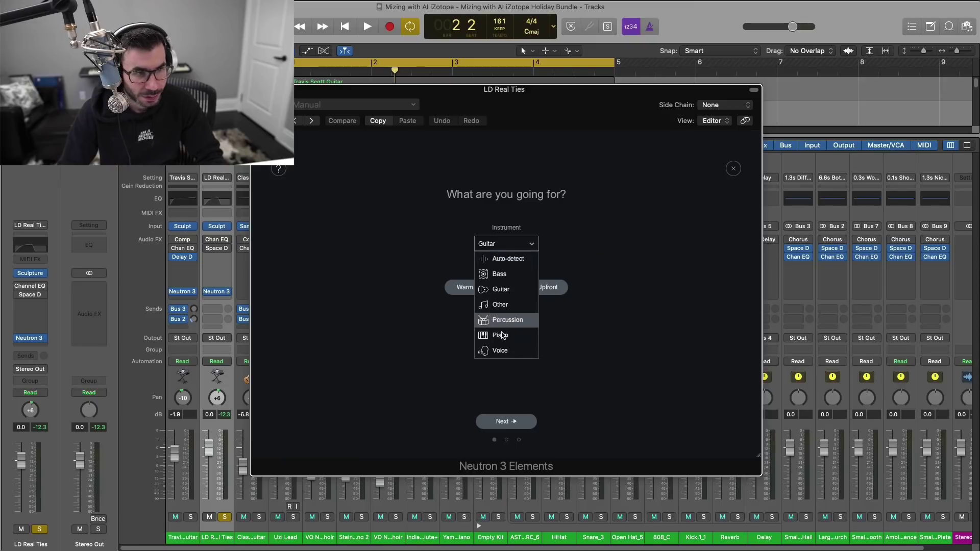
click(509, 305)
click(539, 289)
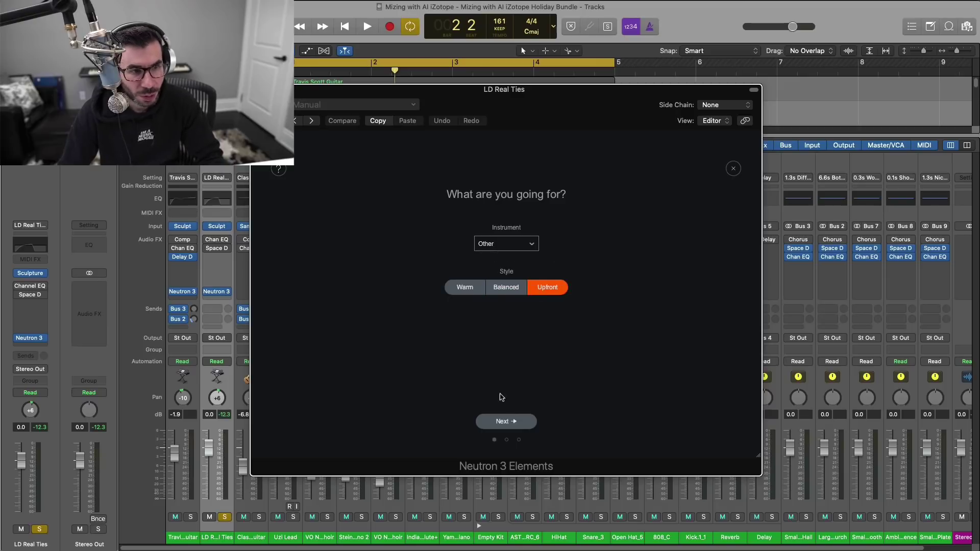
Run the assistant's analysis on LD Real Ties during playback, accept the suggestion, and close the plug-in
key(space)
click(513, 423)
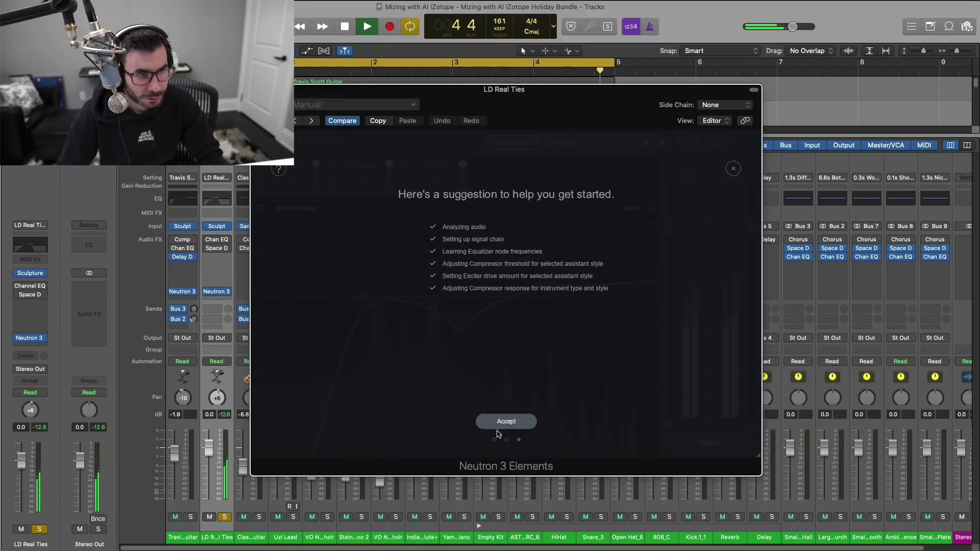
click(501, 425)
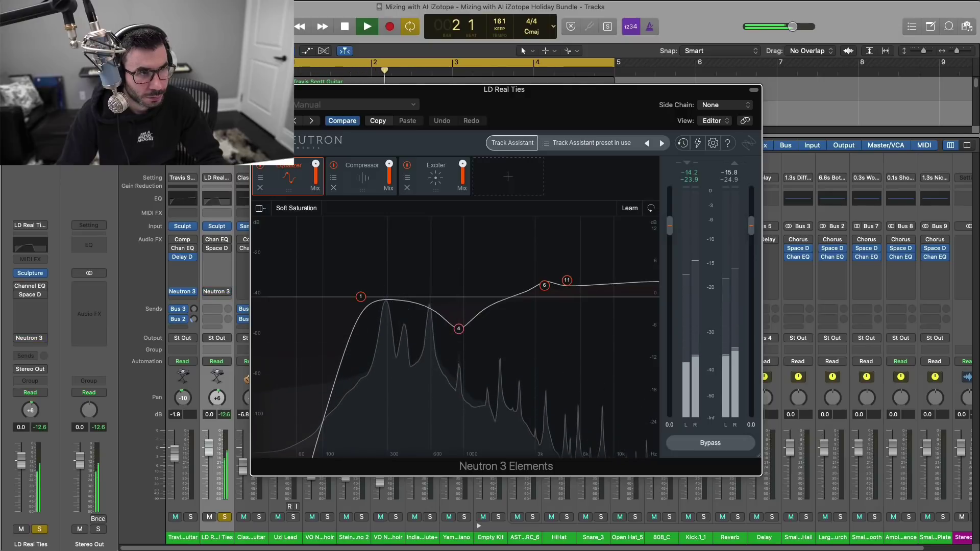
click(256, 90)
key(space)
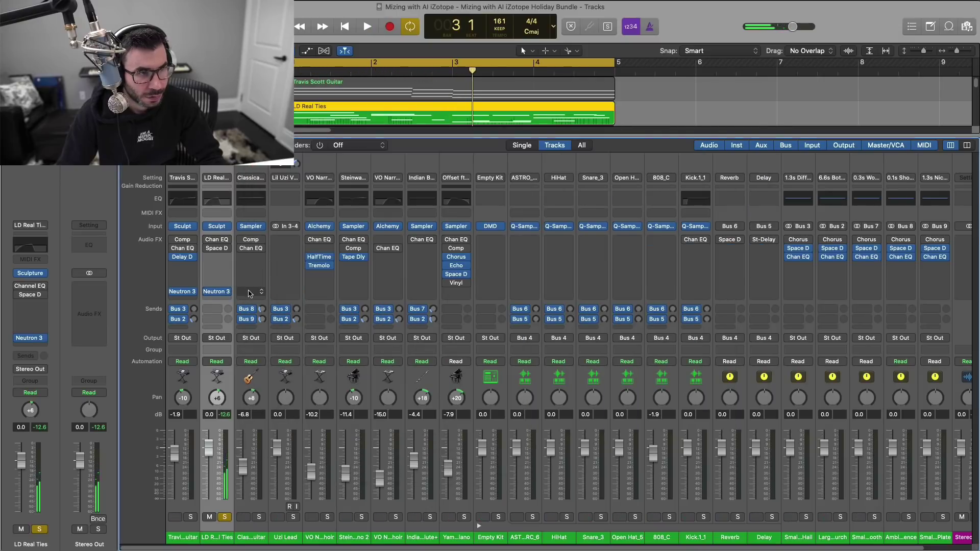
Unsolo LD Real Ties and briefly audition the Classical Acoustic Guitar channel in solo
click(222, 517)
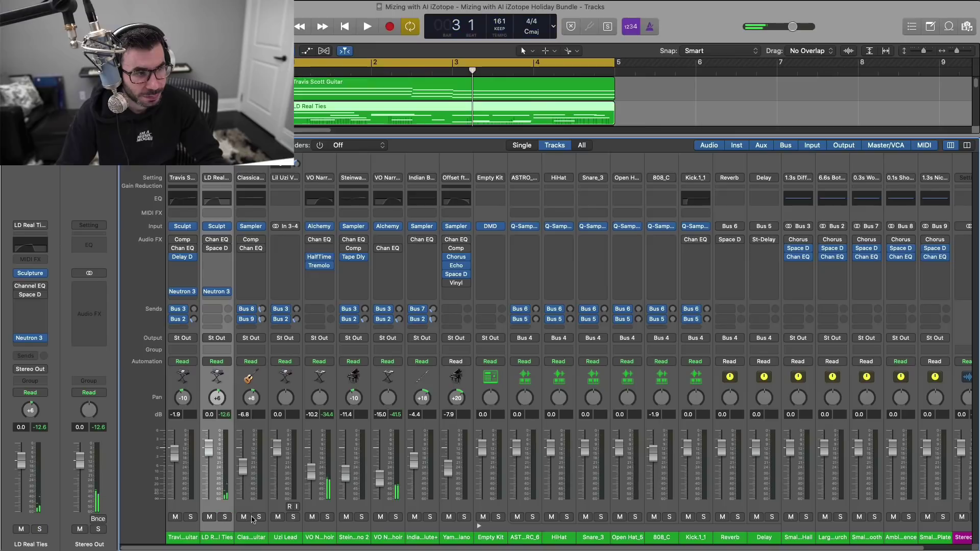
click(258, 517)
key(space)
click(258, 516)
key(space)
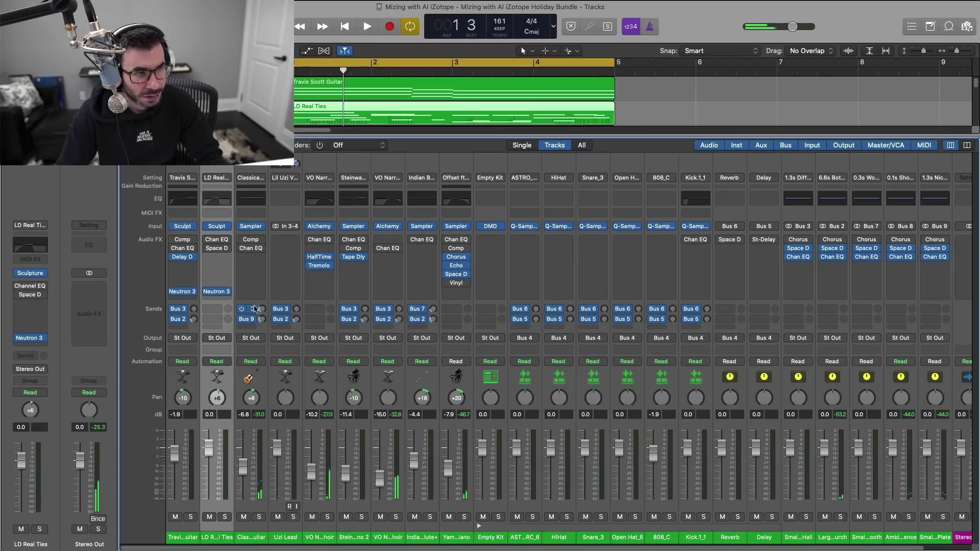
Insert a stereo Neutron 3 Elements in a free effect slot on the Classical Acoustic Guitar channel
click(260, 294)
mouse_move(301, 314)
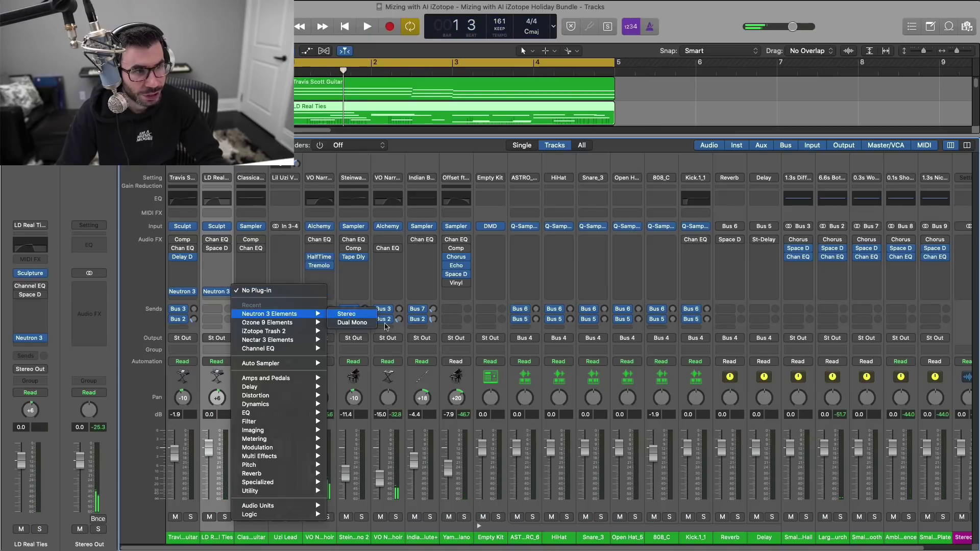
click(361, 316)
drag(653, 185, 531, 123)
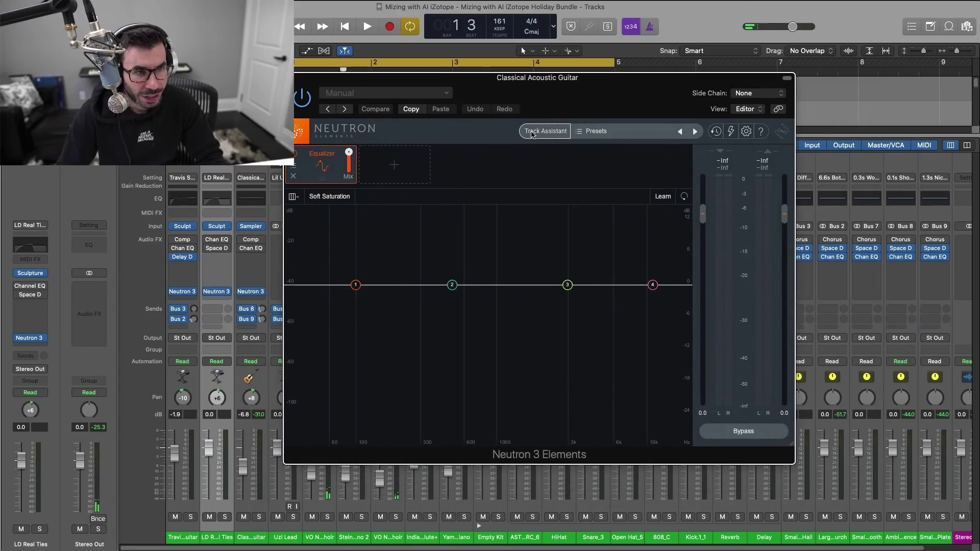
Set up the Track Assistant for the Classical Acoustic Guitar with the Guitar instrument and Warm style
click(532, 129)
click(531, 235)
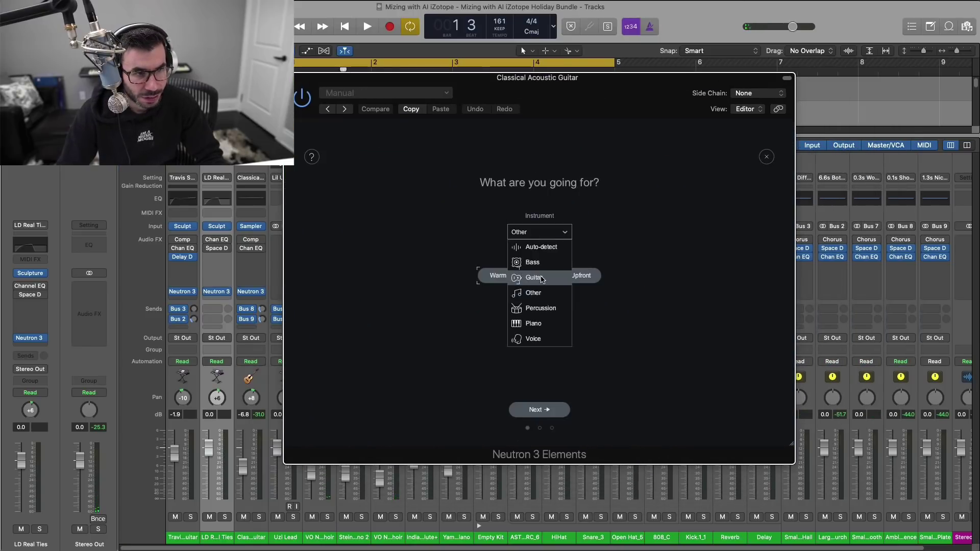
click(534, 278)
click(501, 276)
click(546, 410)
Run the assistant's analysis on the Classical Acoustic Guitar during playback, accept the suggestion, and close the plug-in
key(space)
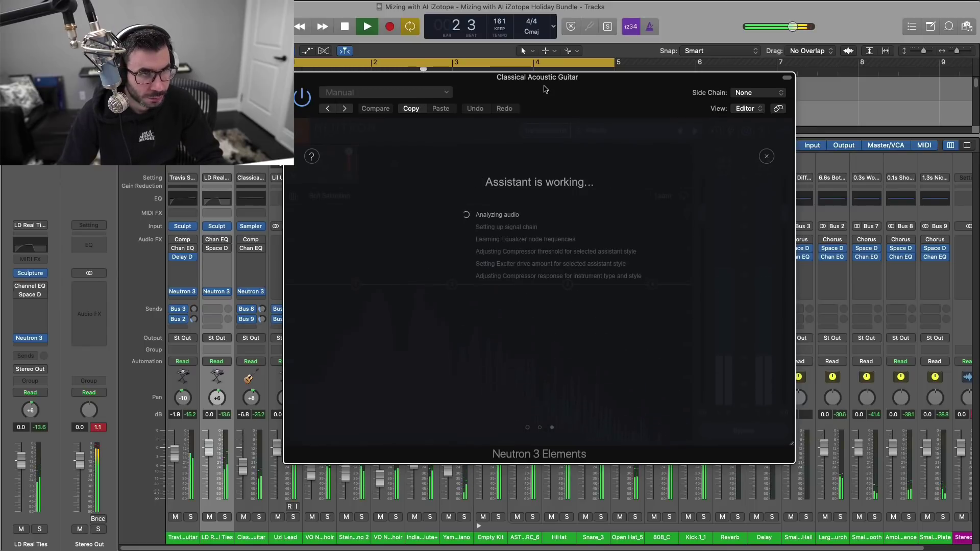
drag(545, 90, 542, 80)
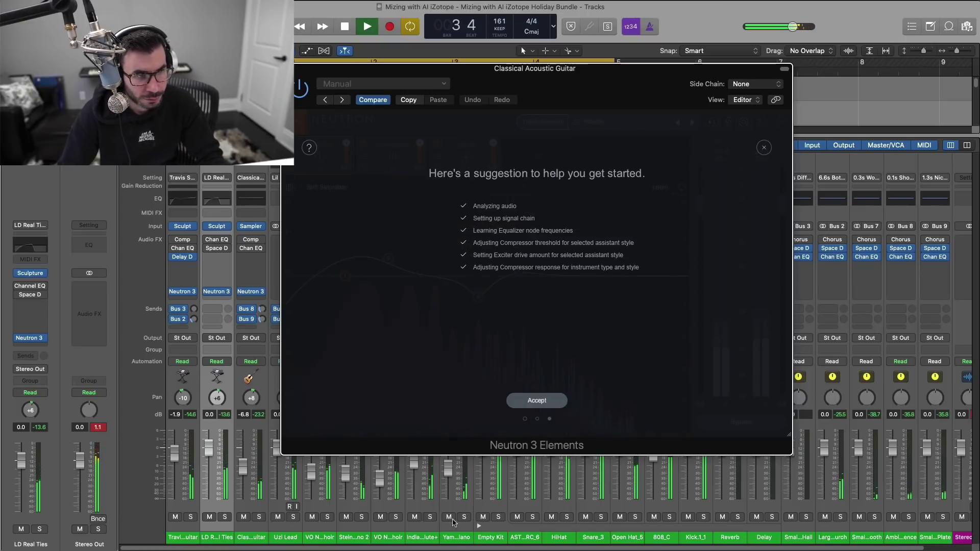
click(540, 401)
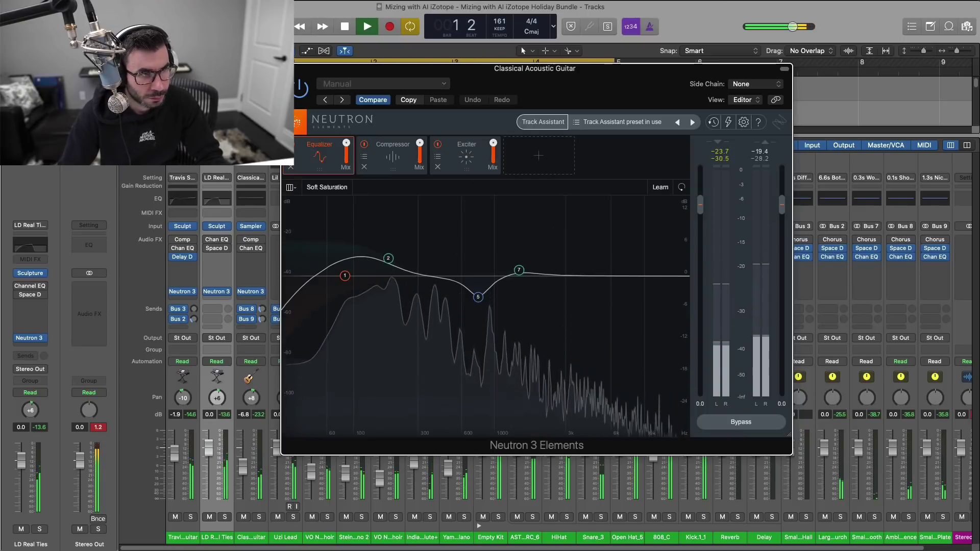
key(super+w)
key(space)
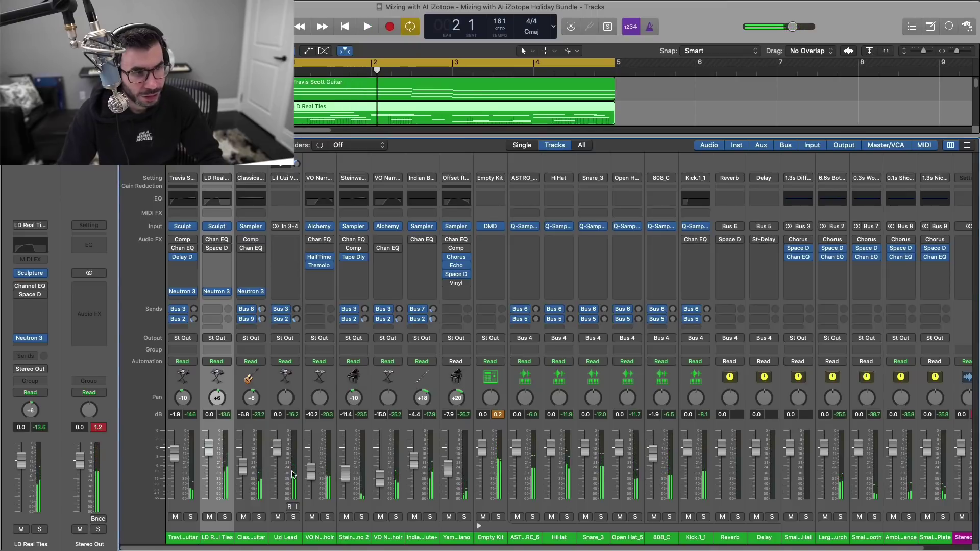
Briefly audition the Uzi Lead channel in solo and insert Neutron 3 Elements in its free effect slot
click(293, 517)
key(space)
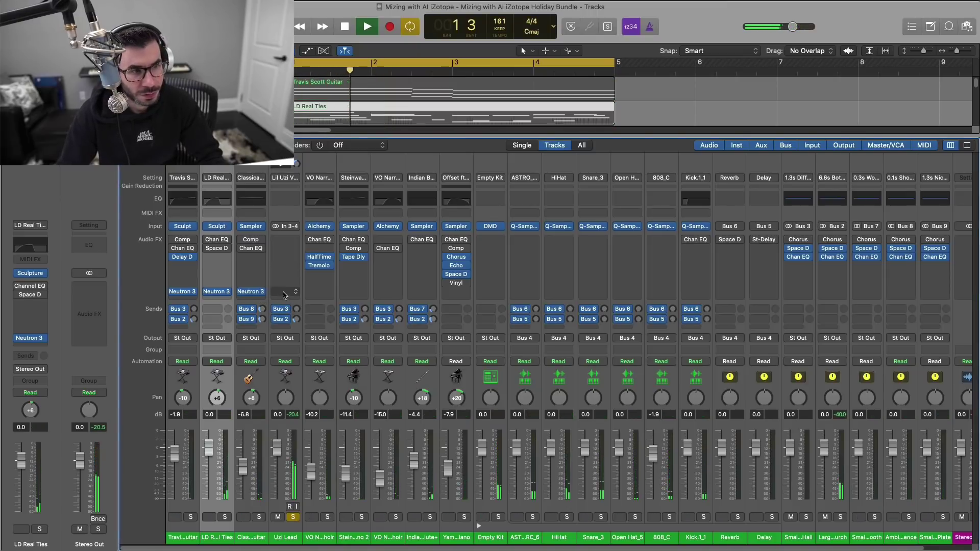
key(space)
click(286, 292)
key(Escape)
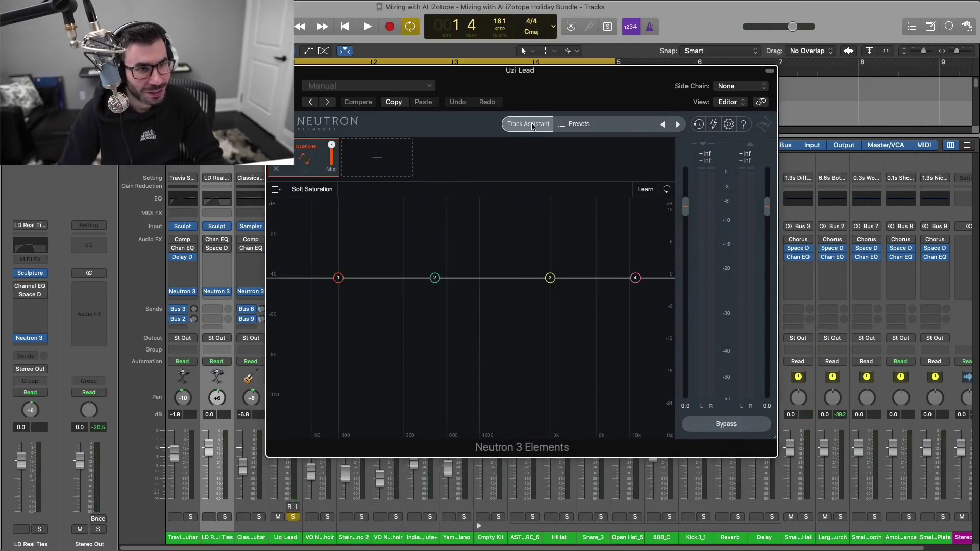
Set up the Track Assistant for the Uzi Lead with the Other instrument and Balanced style
click(527, 124)
click(531, 229)
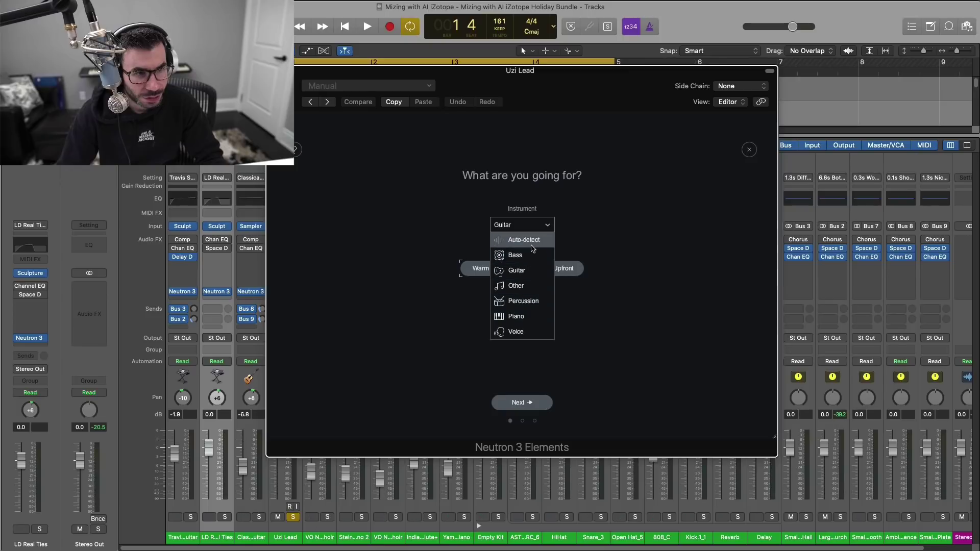
click(523, 290)
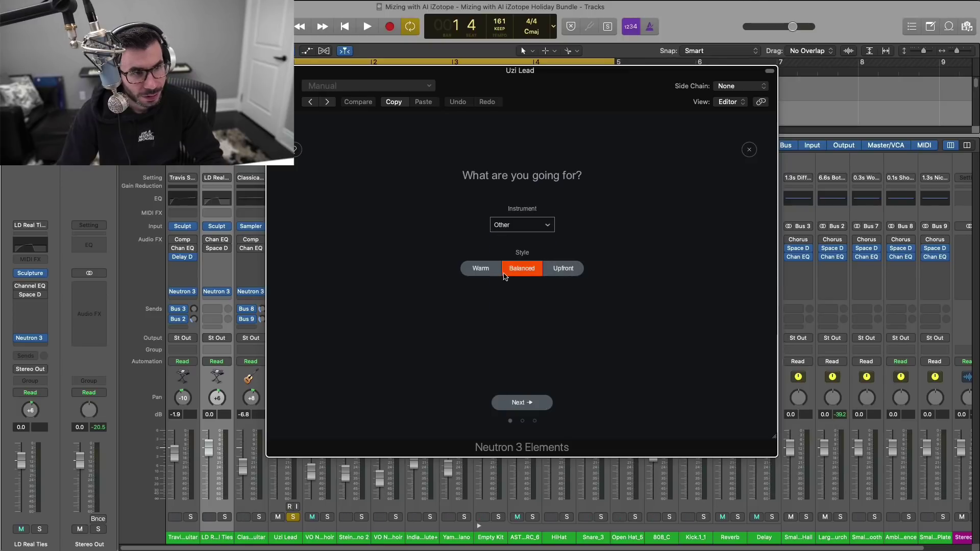
click(523, 402)
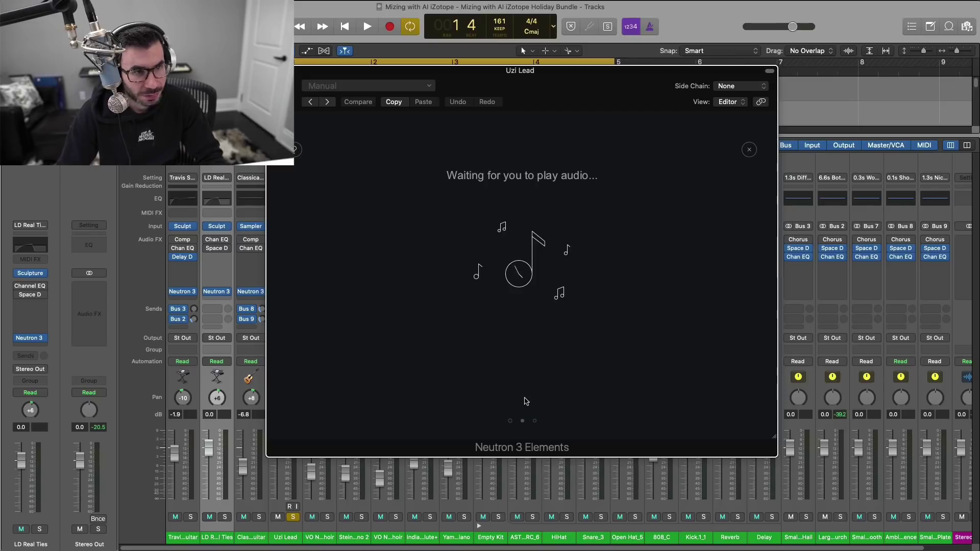
Run the assistant's analysis on the Uzi Lead during playback, accept the suggestion, and close the plug-in
key(space)
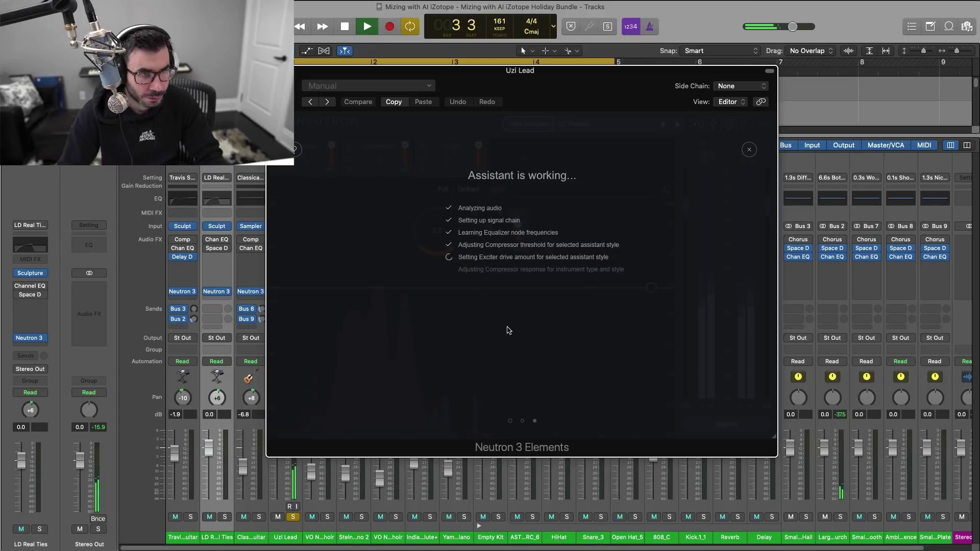
click(521, 402)
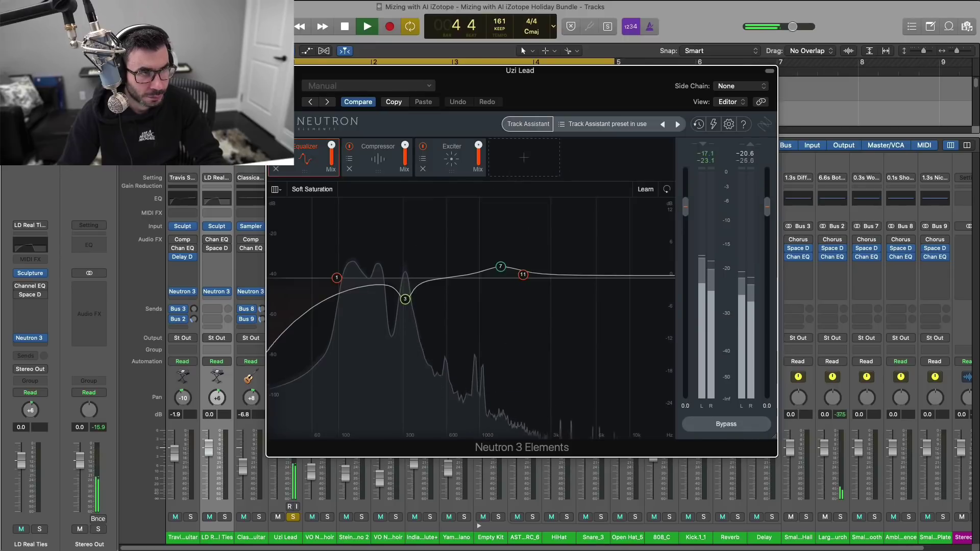
key(super+w)
key(space)
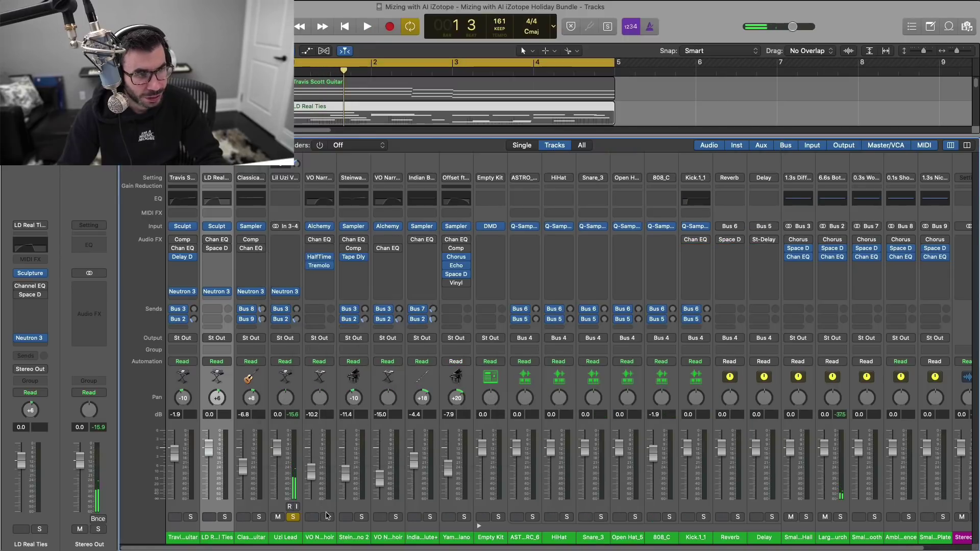
Audition the first VO Narrow Choir channel in solo and insert Nectar 3 Elements in a free effect slot
click(326, 517)
key(space)
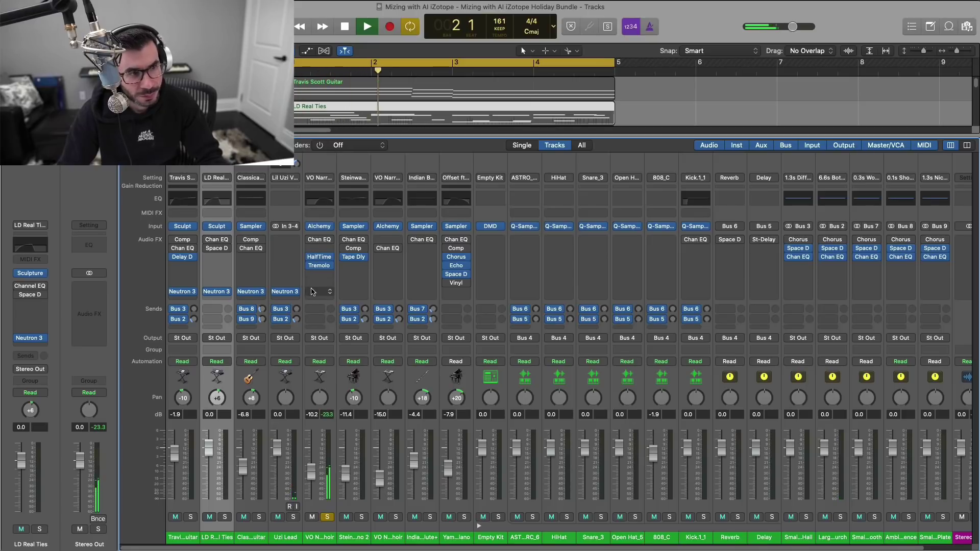
key(space)
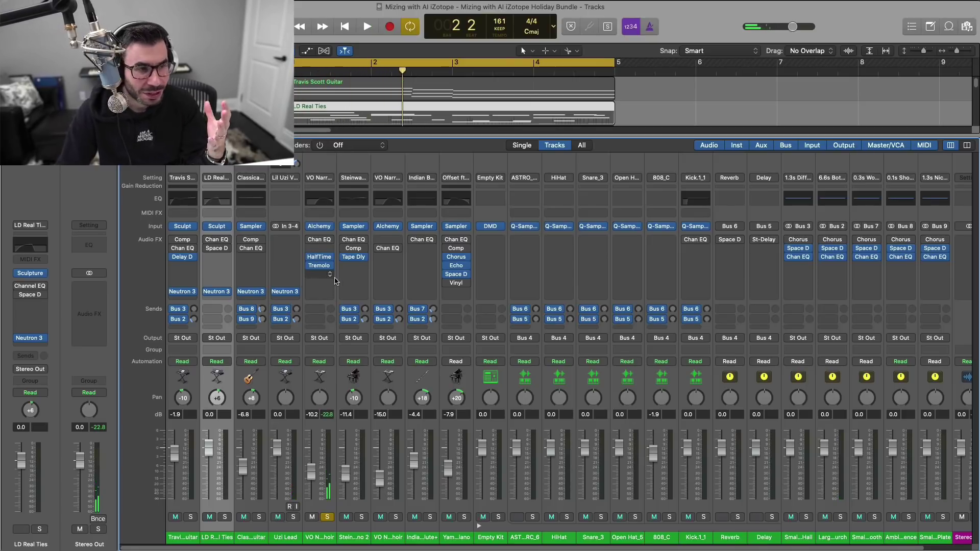
click(323, 296)
mouse_move(367, 340)
click(418, 340)
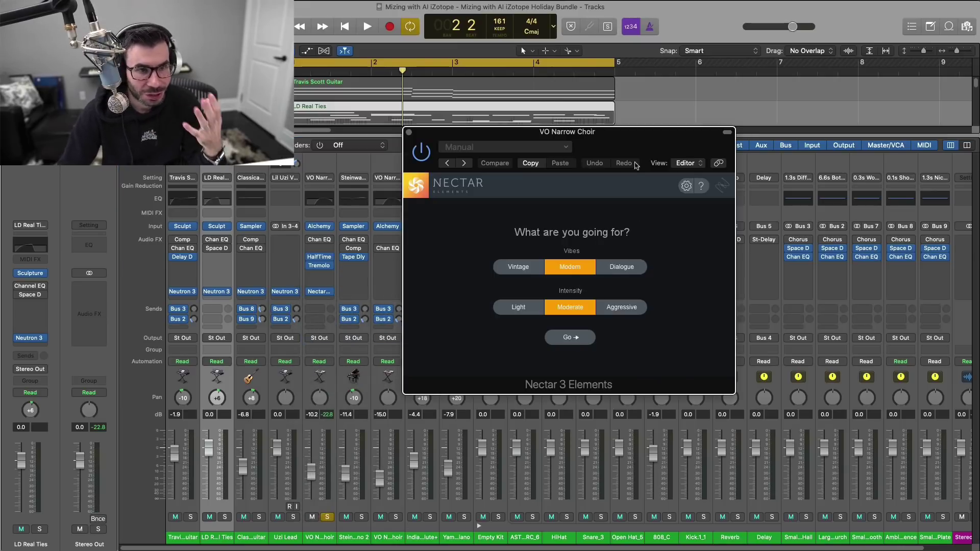
drag(644, 152, 622, 141)
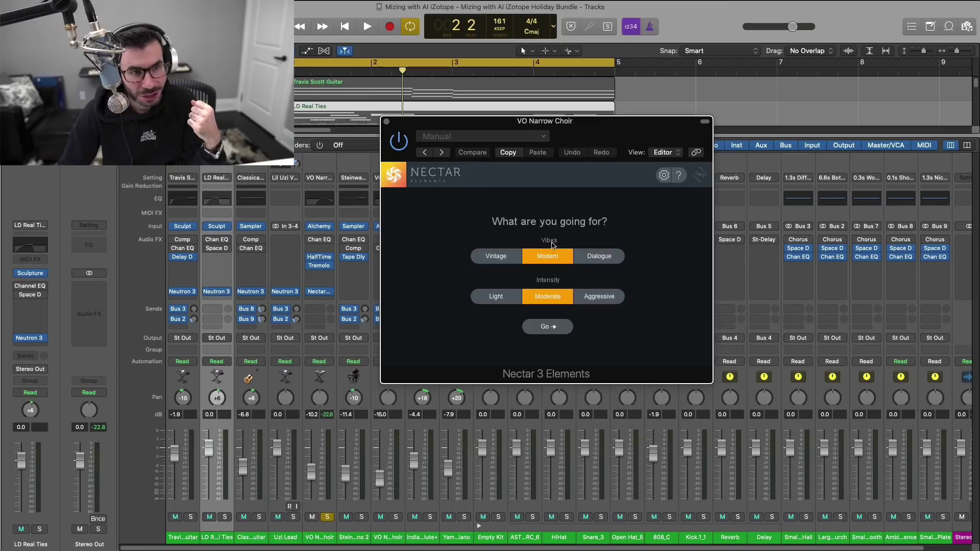
Run Nectar's assistant on the first VO Narrow Choir during playback with the Modern vibe and Moderate intensity
click(554, 328)
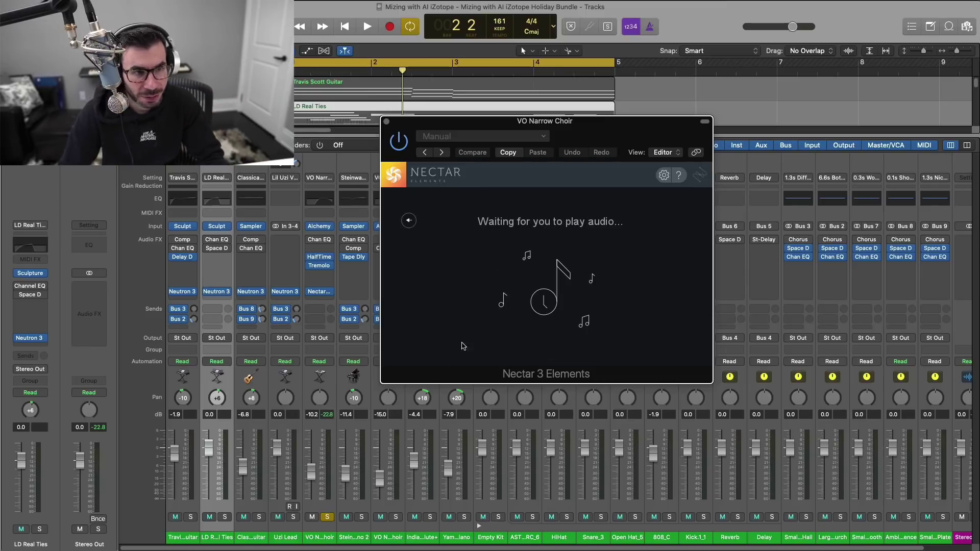
key(space)
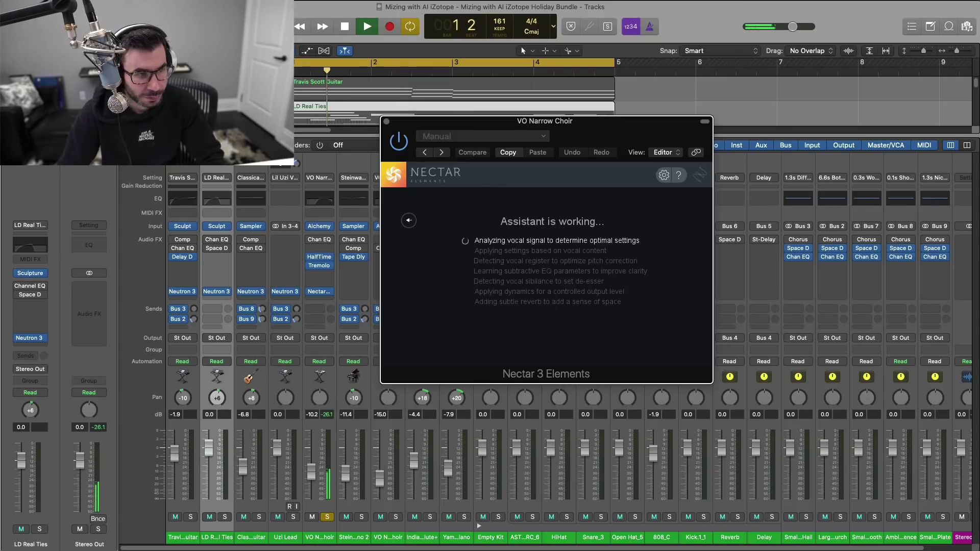
click(322, 536)
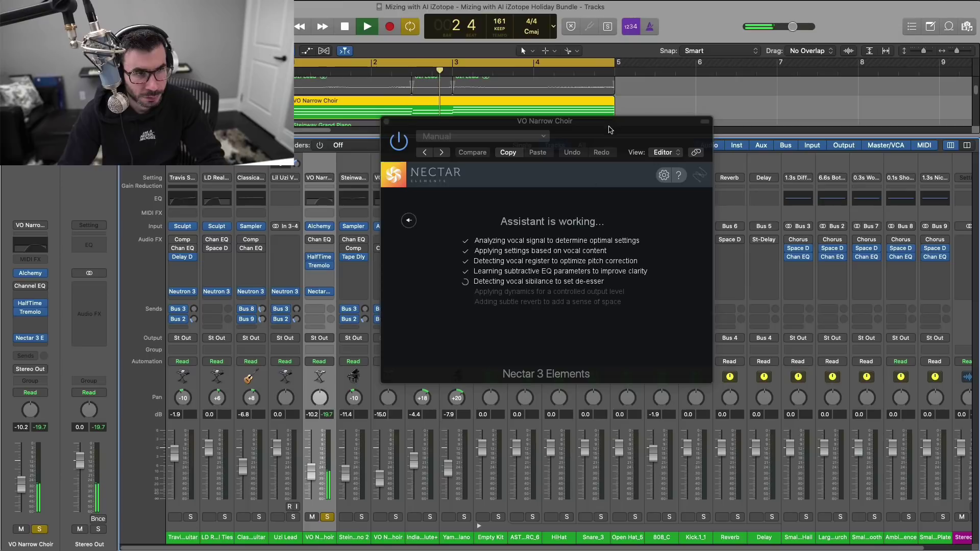
drag(610, 129, 606, 128)
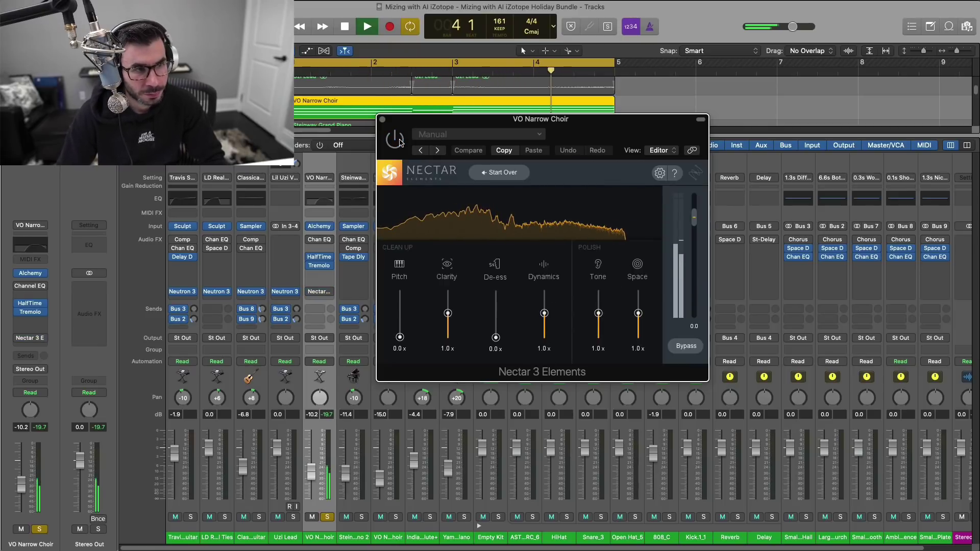
key(space)
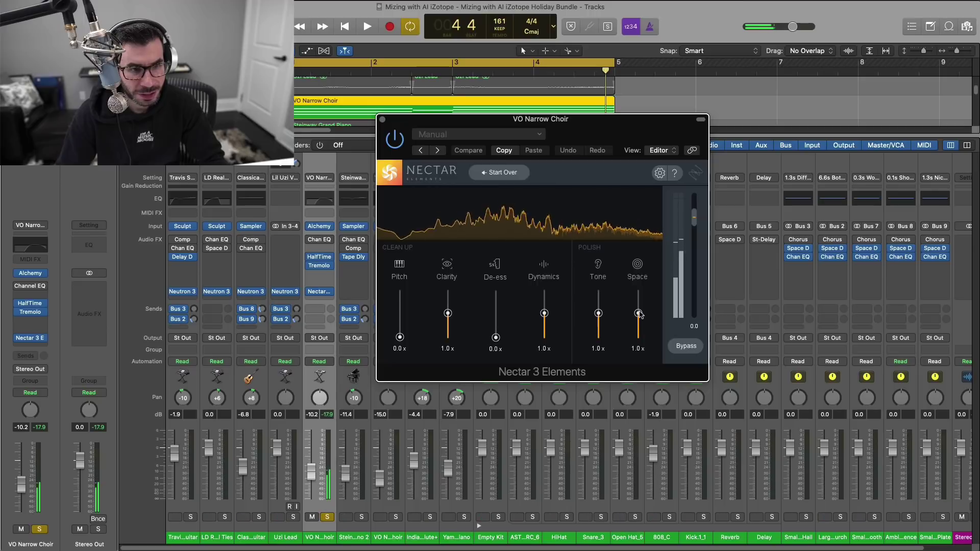
Raise Nectar's Space amount to 1.6x during playback and close the plug-in
key(space)
drag(637, 312, 643, 301)
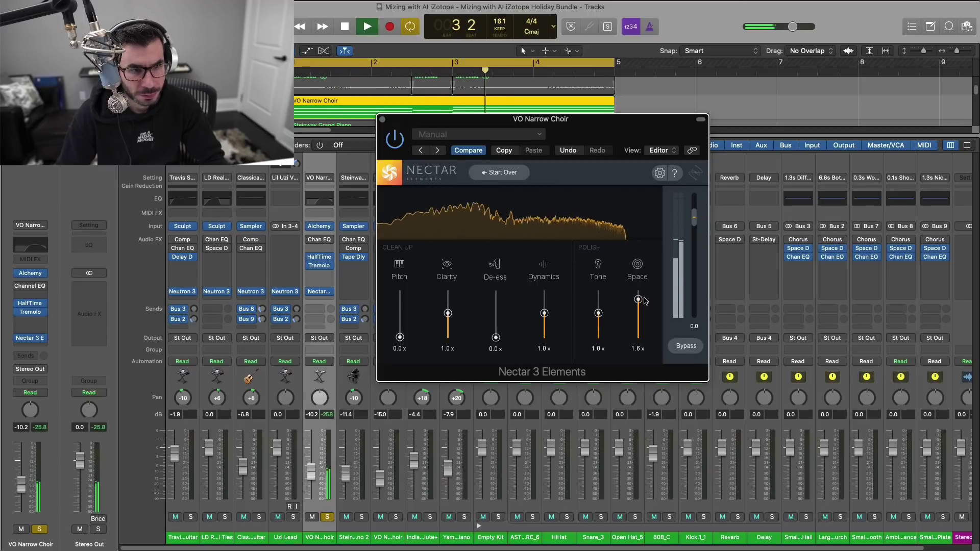
click(382, 120)
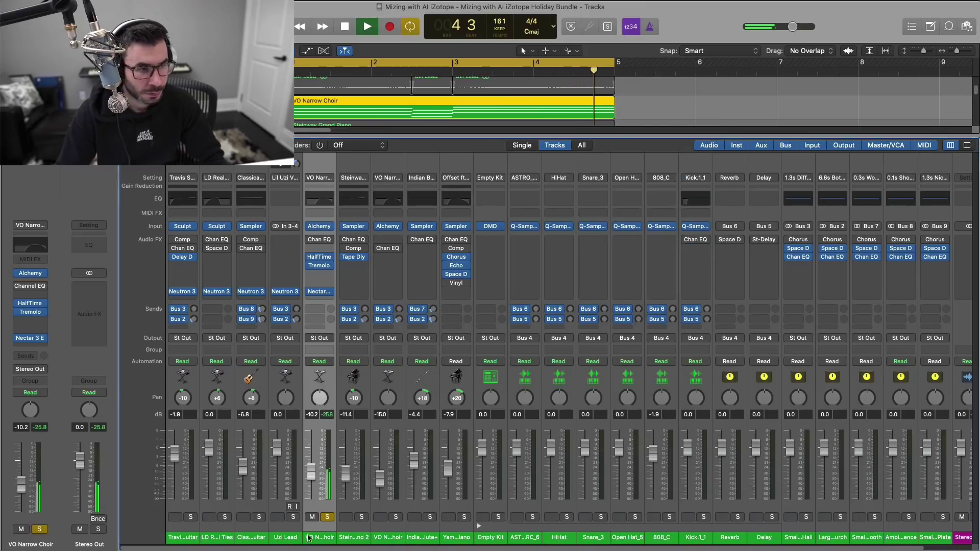
Audition only the Steinway Piano 2 channel in solo and insert Neutron 3 Elements in its free effect slot
alt+click(361, 517)
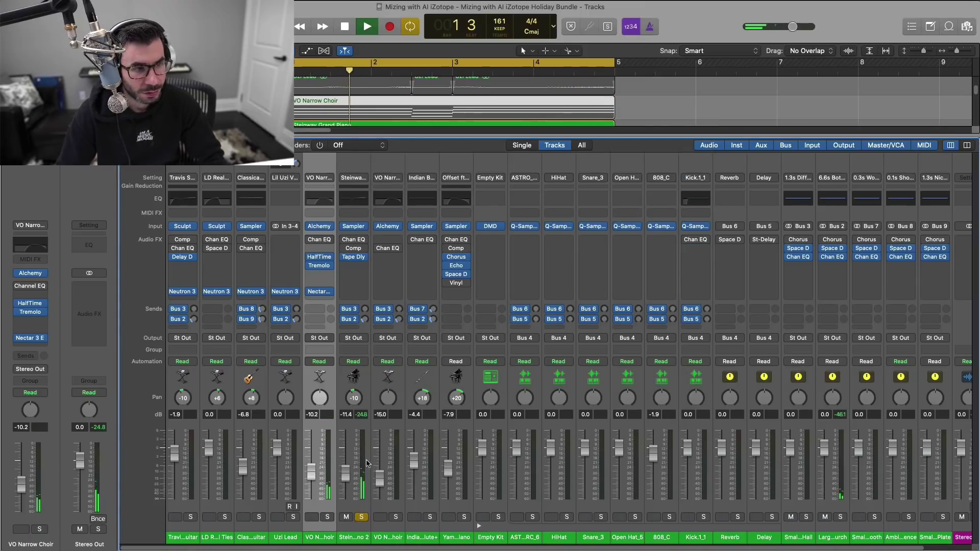
key(space)
click(355, 295)
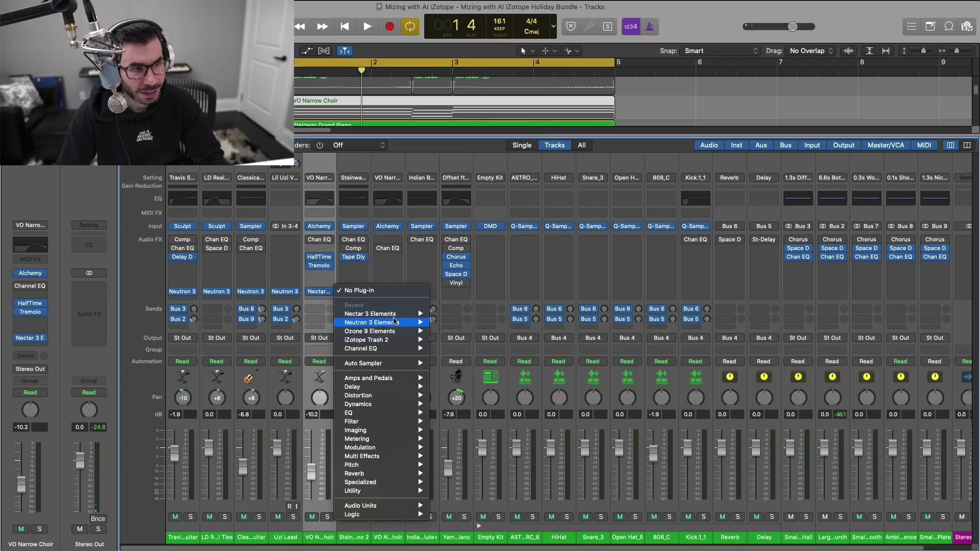
click(449, 323)
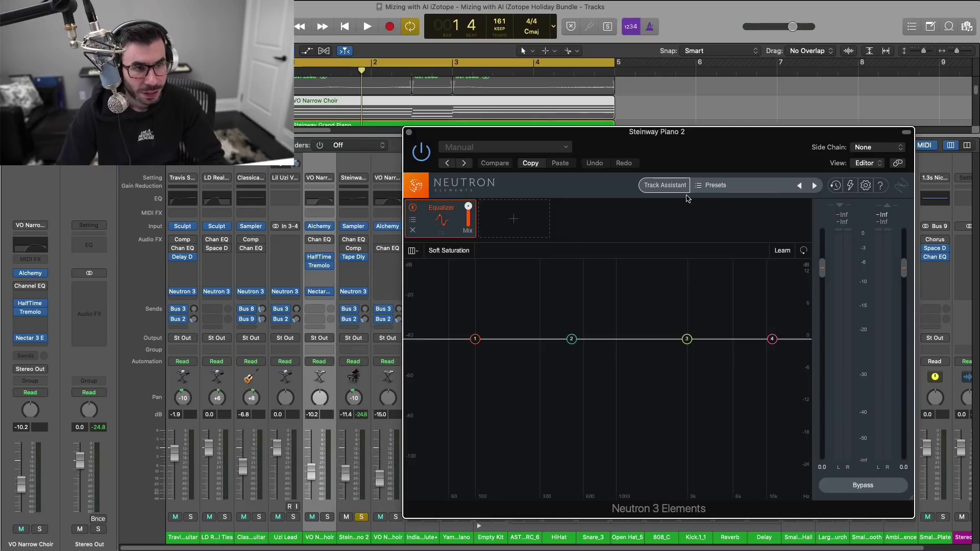
Set up the Track Assistant for Steinway Piano 2 with the Piano instrument and Warm style
click(686, 185)
click(669, 287)
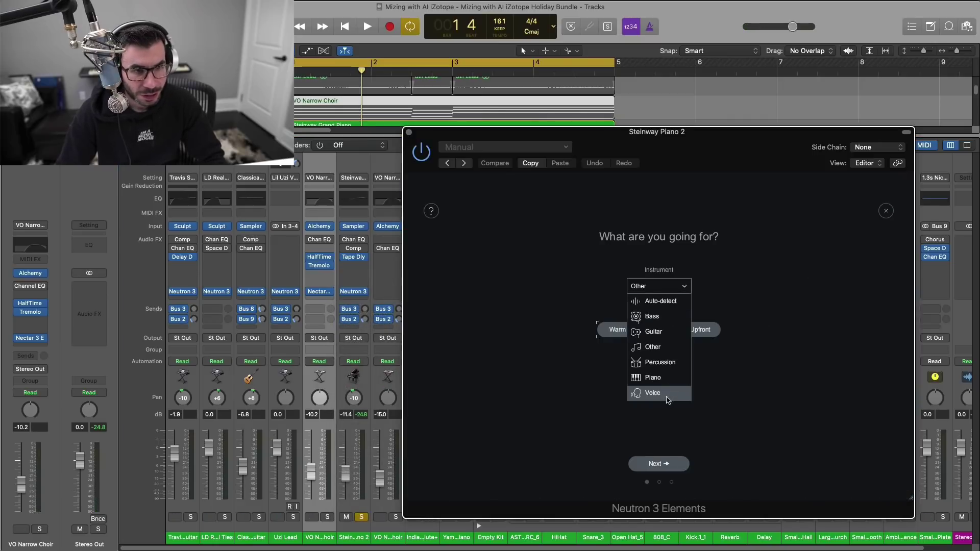
click(663, 380)
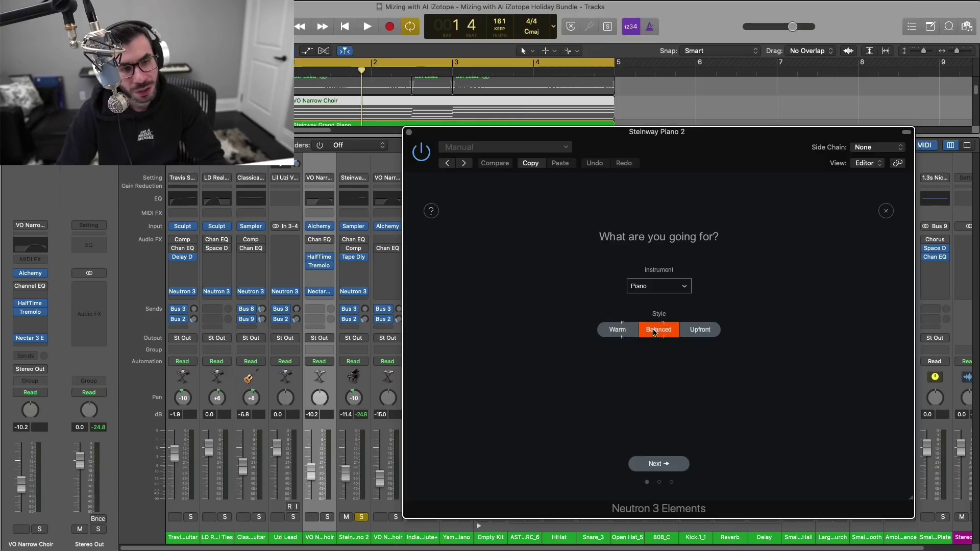
click(617, 329)
click(658, 464)
Run the assistant's analysis on Steinway Piano 2 during playback, accept the suggestion, and hide the plug-in window
key(space)
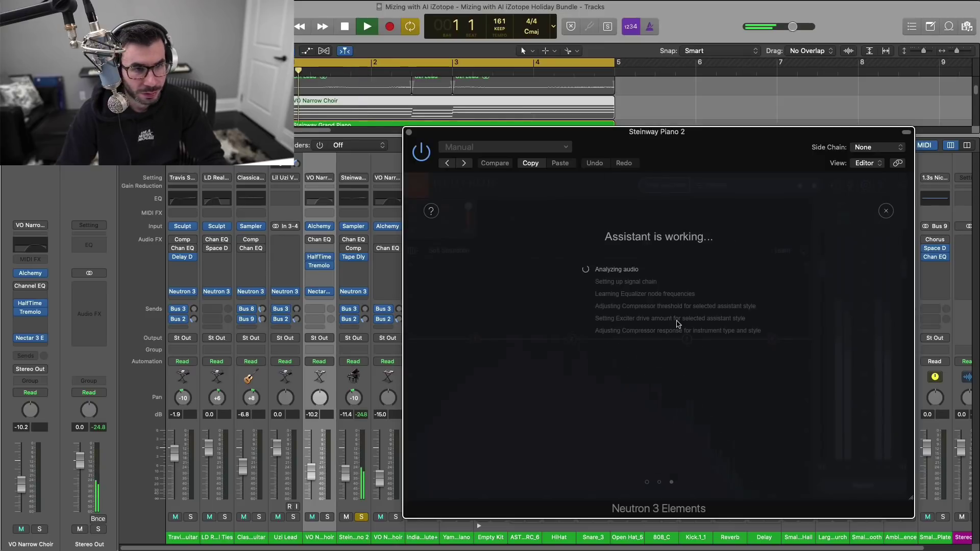
drag(714, 154, 579, 97)
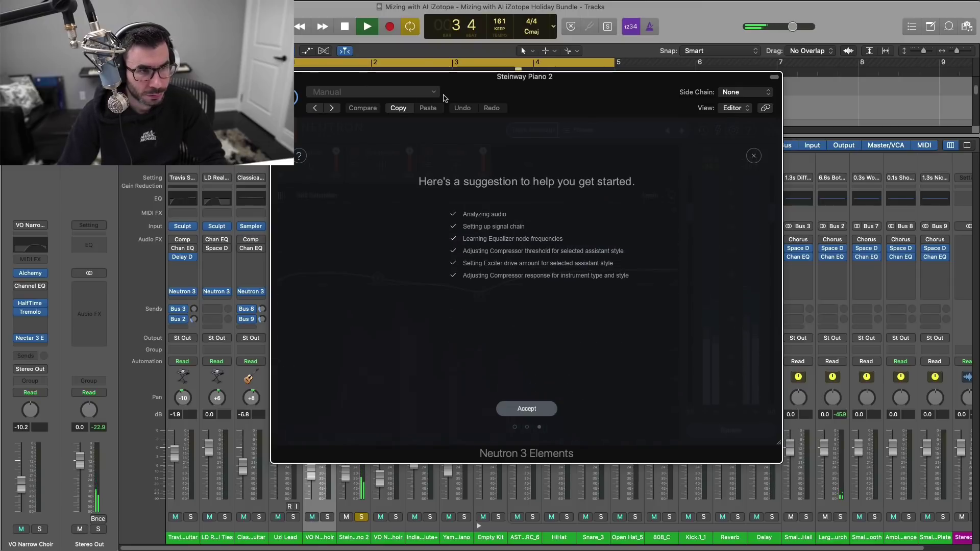
click(526, 408)
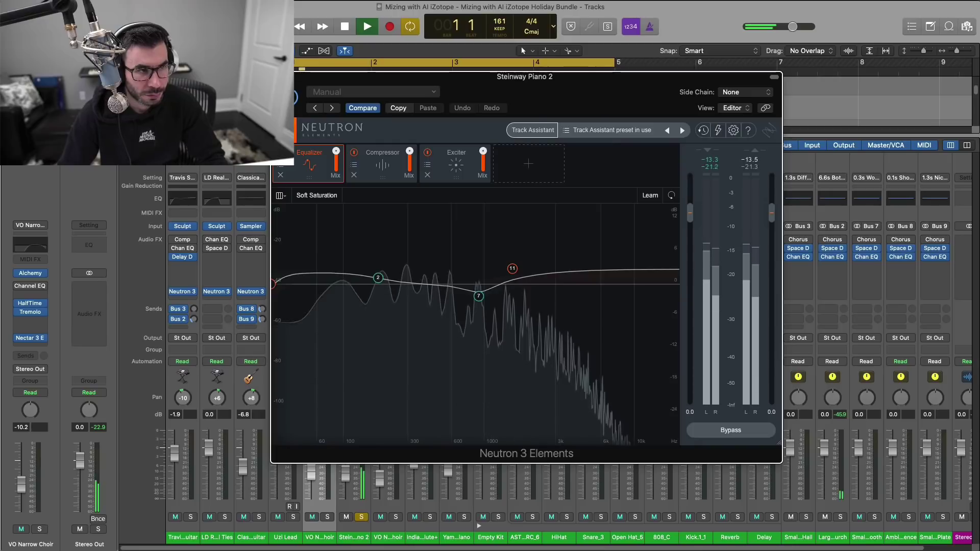
key(space)
key(v)
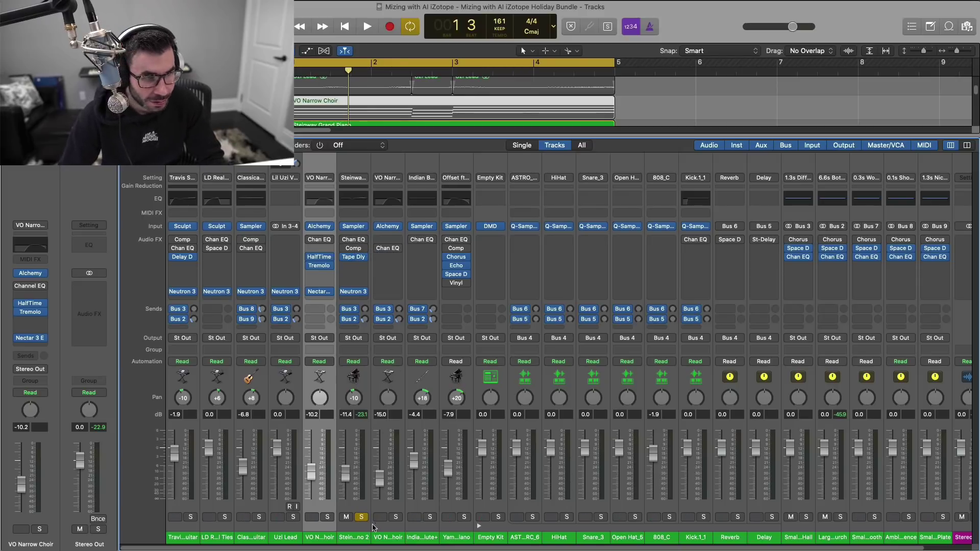
Choose the Upfront style in the Neutron Track Assistant for the second VO Narrow Choir channel
click(374, 527)
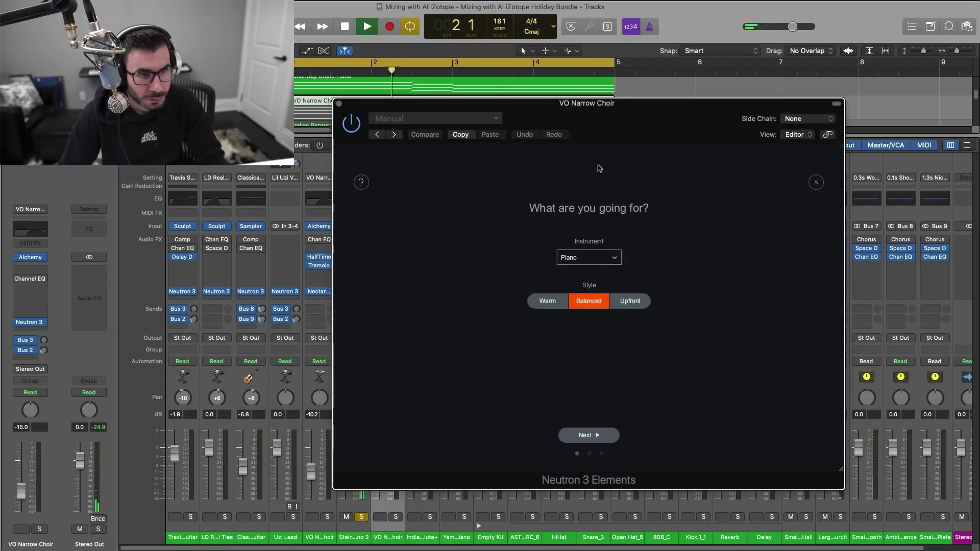
click(630, 300)
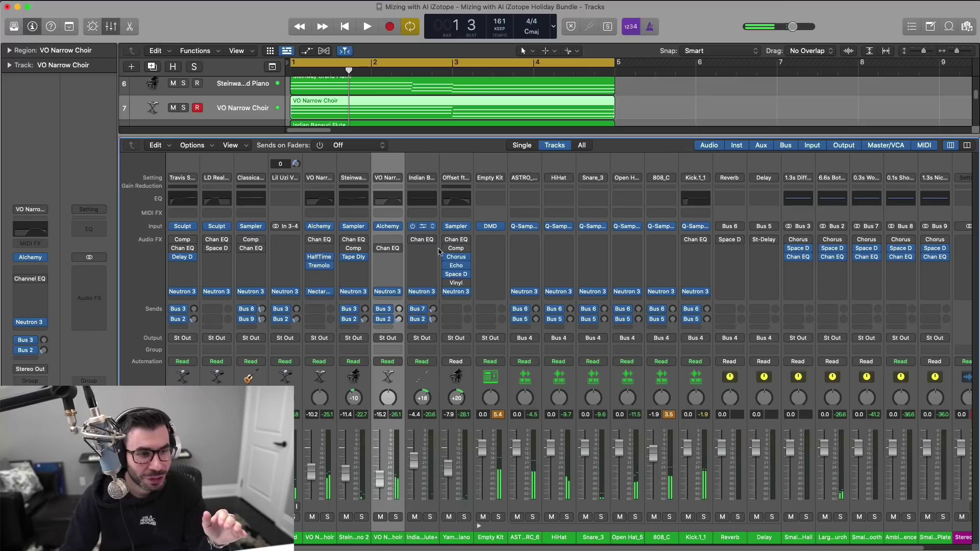
click(526, 319)
click(596, 332)
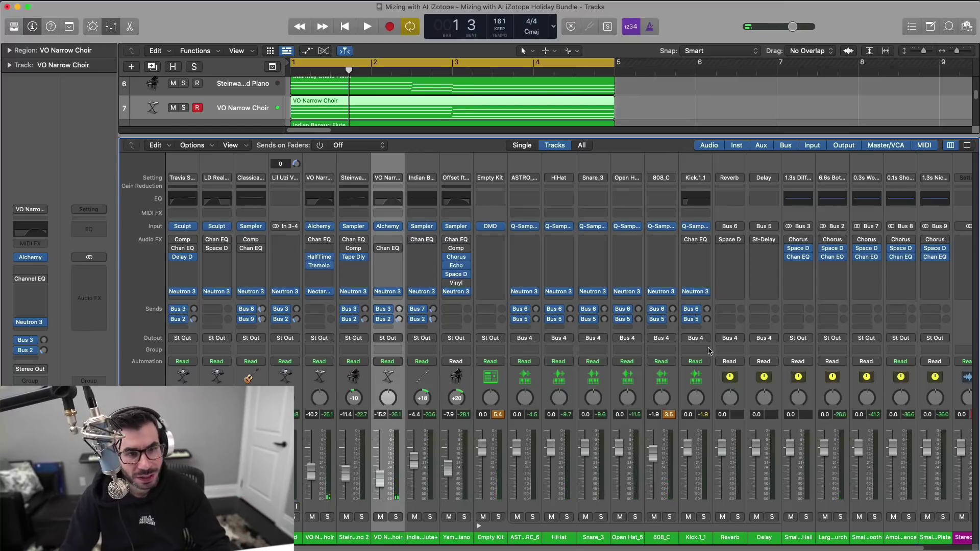
Select all tracks and compare the mix during playback with the Neutron and Nectar plug-ins bypassed and enabled
click(696, 537)
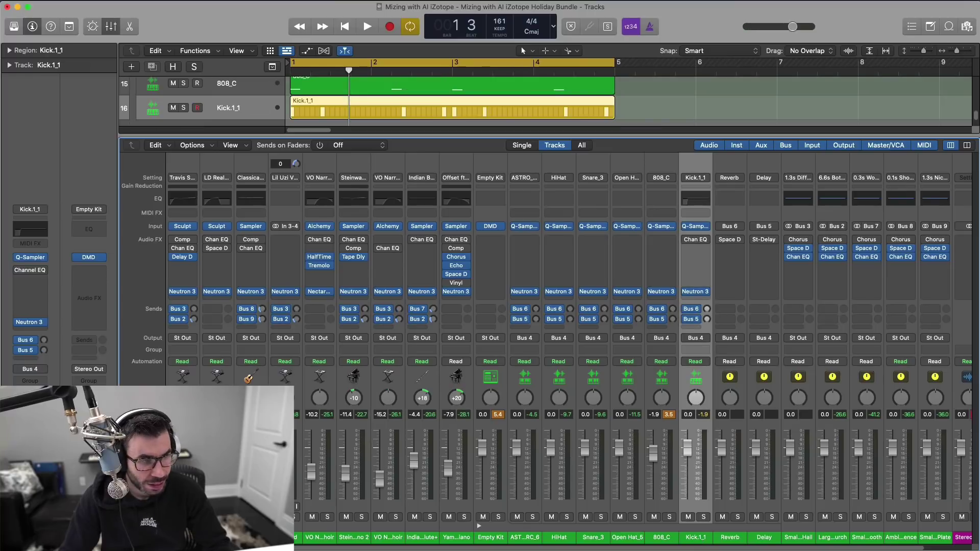
key(super+a)
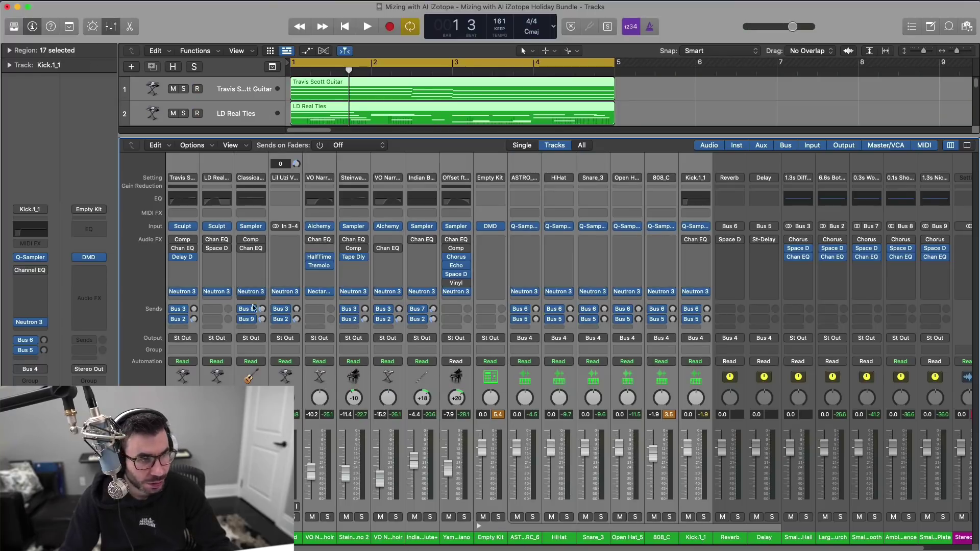
mouse_move(173, 294)
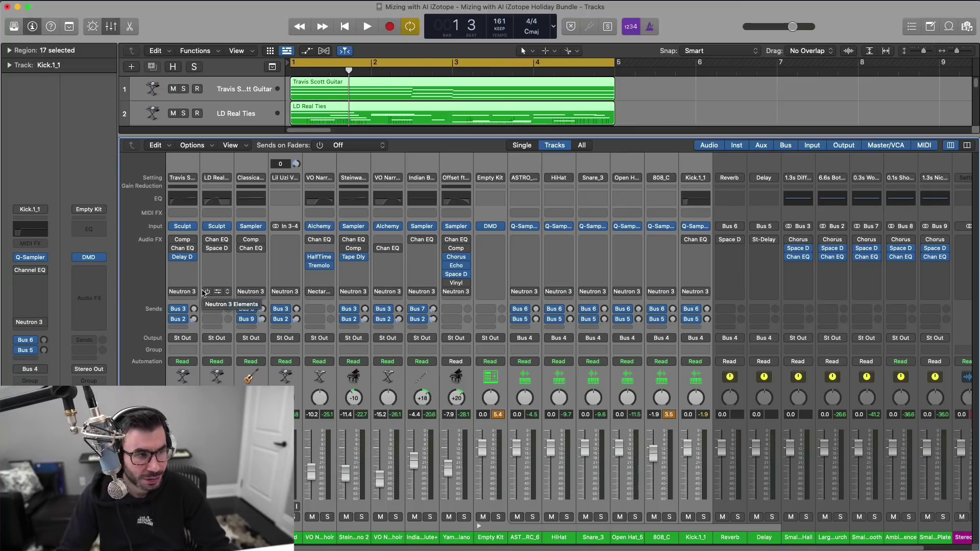
key(space)
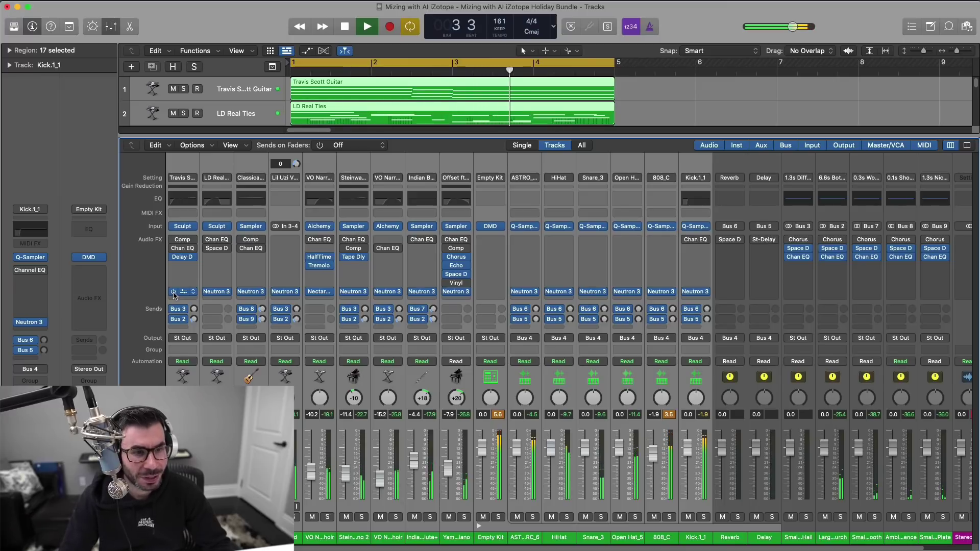
Stop playback and insert iZotope Trash 2 in stereo after Neutron 3 on the 808_C channel
key(space)
click(664, 539)
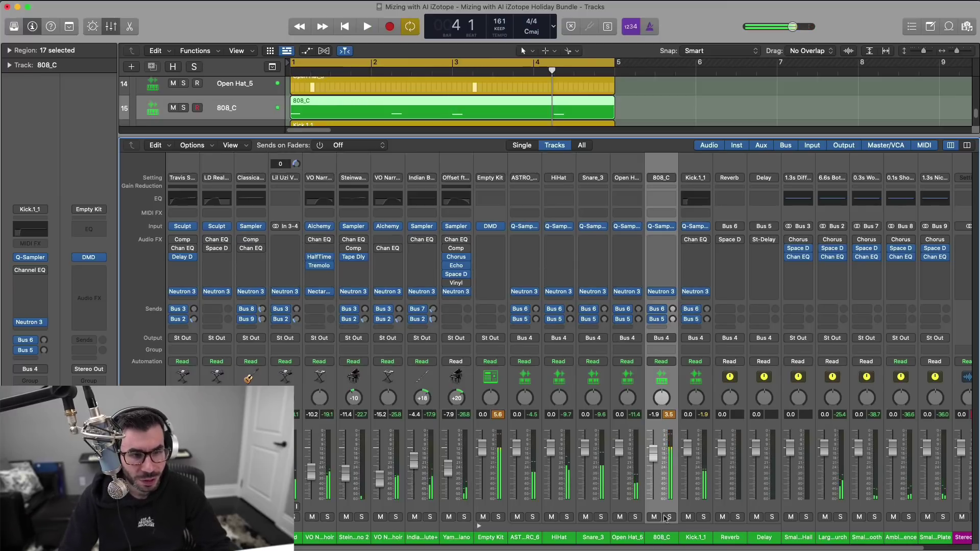
click(664, 301)
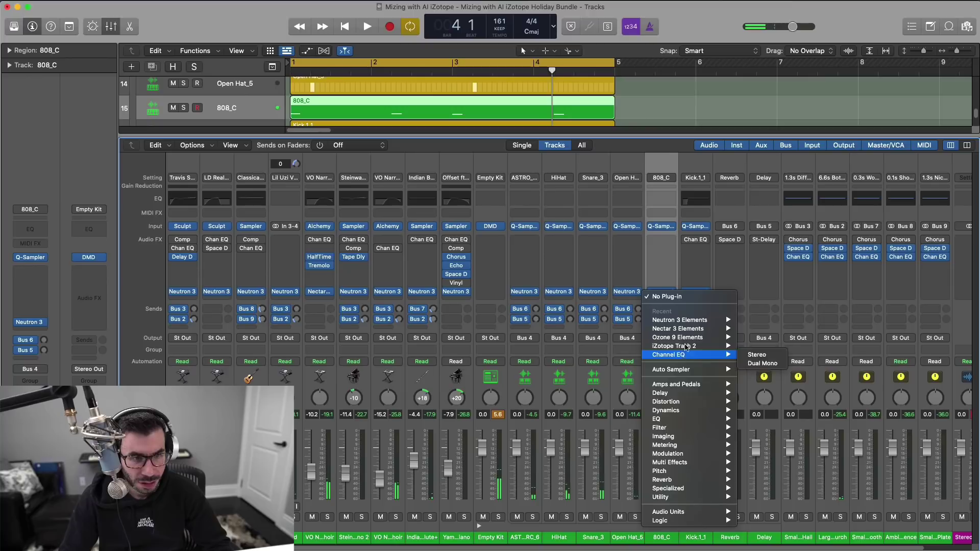
mouse_move(692, 351)
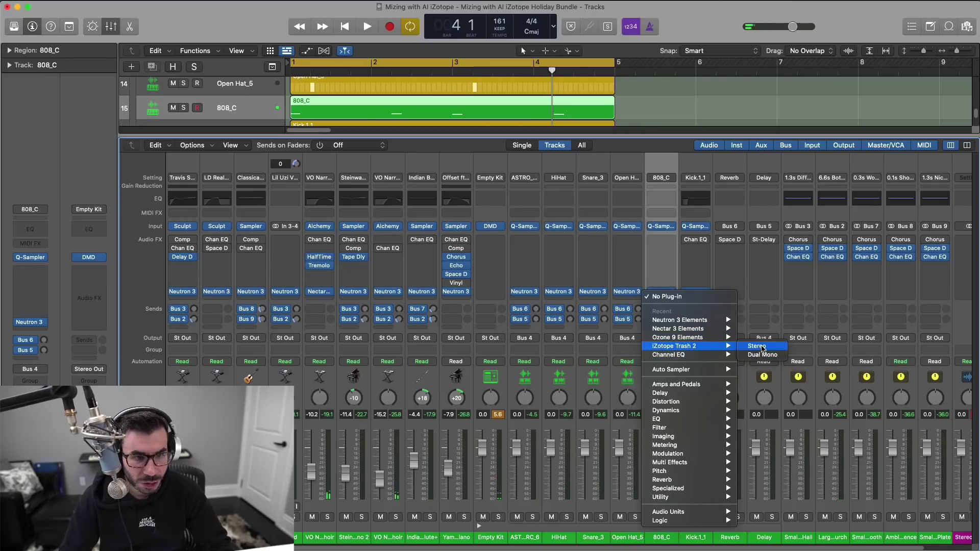
click(766, 354)
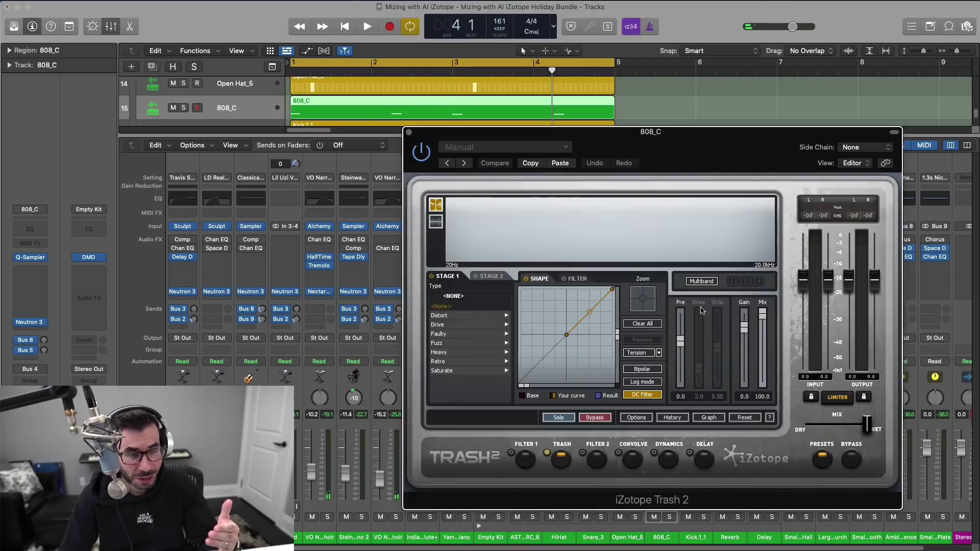
drag(657, 147, 607, 130)
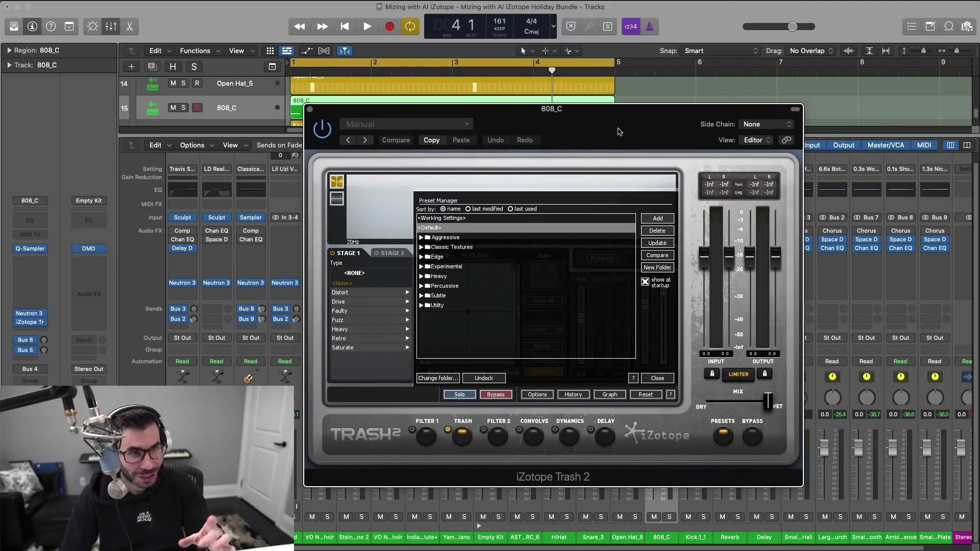
Set Trash 2's Stage 1 to the Harmonic Control drive algorithm, audition it in the mix, and close the plug-in window
click(378, 302)
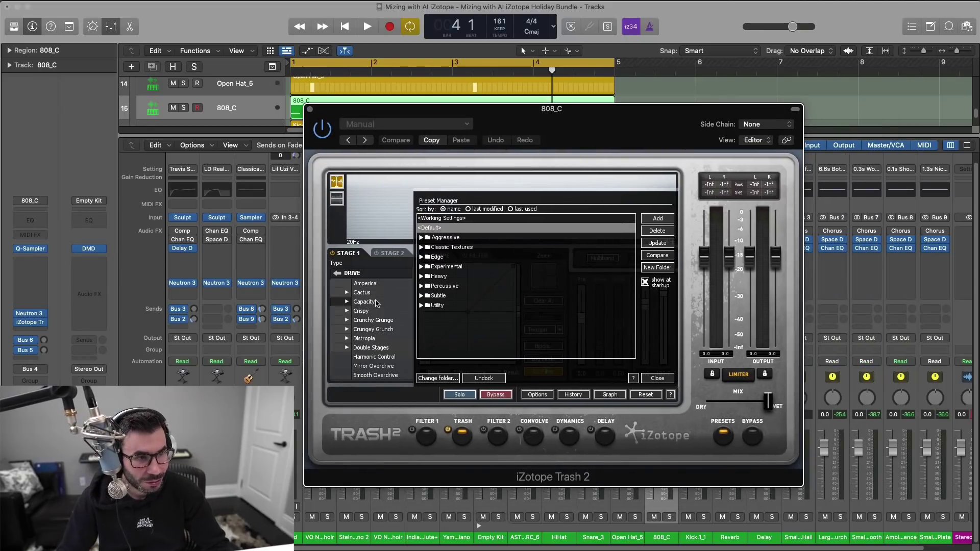
click(357, 357)
key(space)
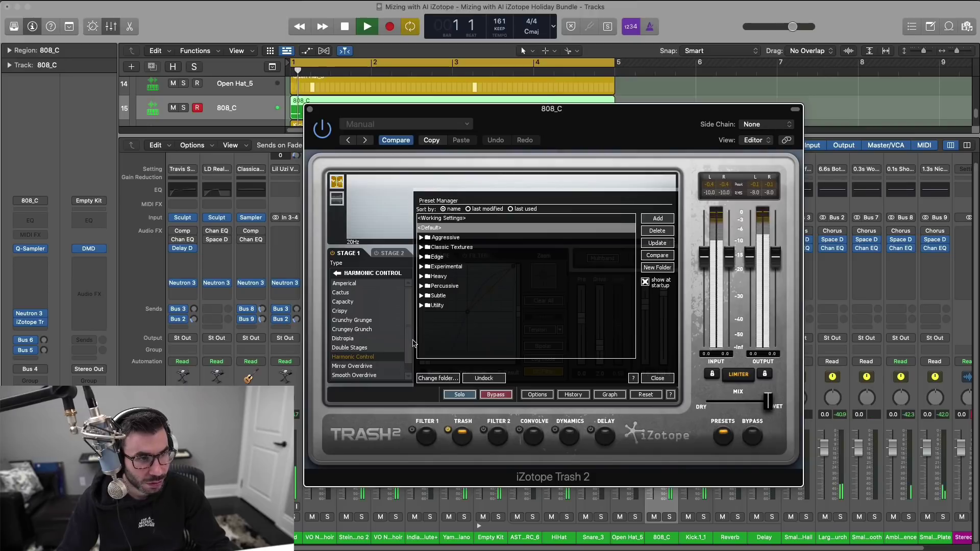
click(310, 111)
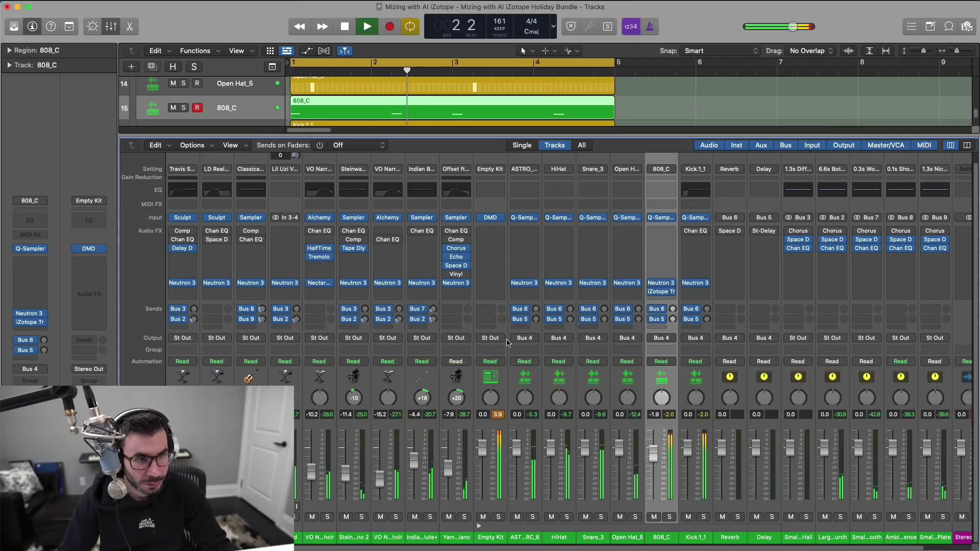
key(space)
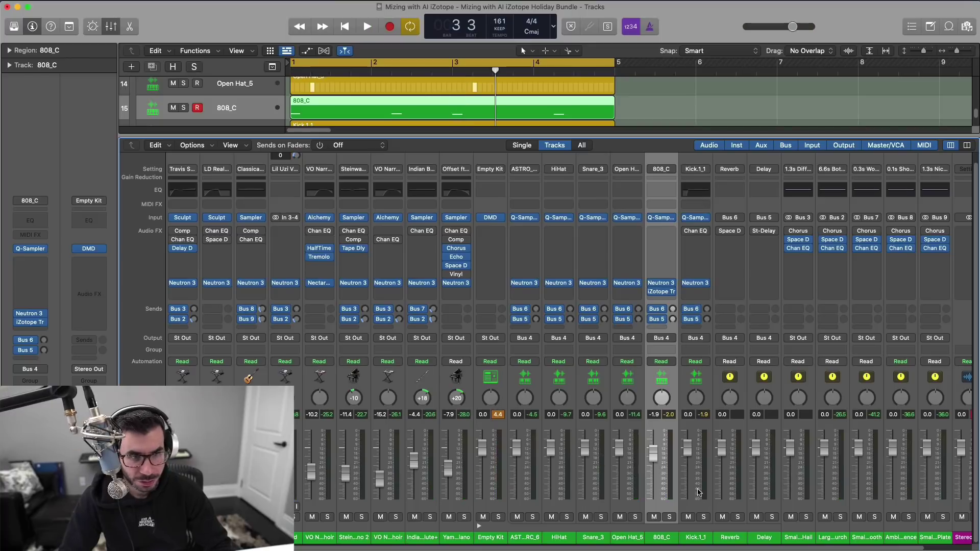
Select all tracks and compare the mix during playback with Neutron, Nectar and Trash 2 bypassed and enabled
click(699, 533)
key(super+a)
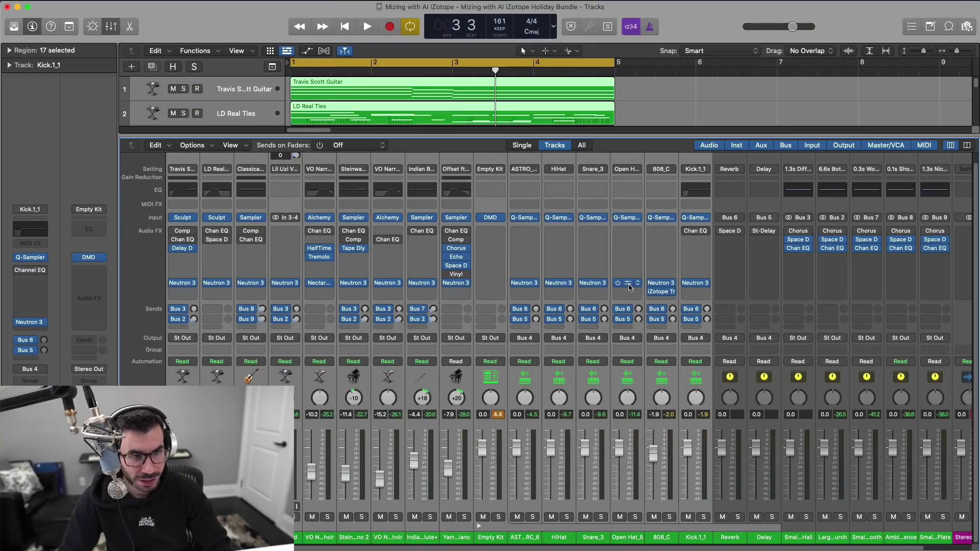
click(652, 284)
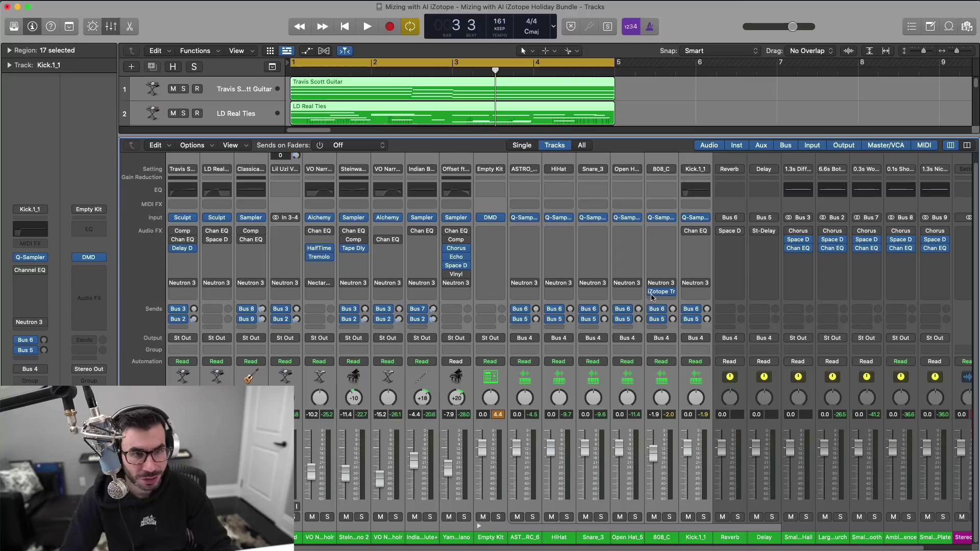
mouse_move(652, 297)
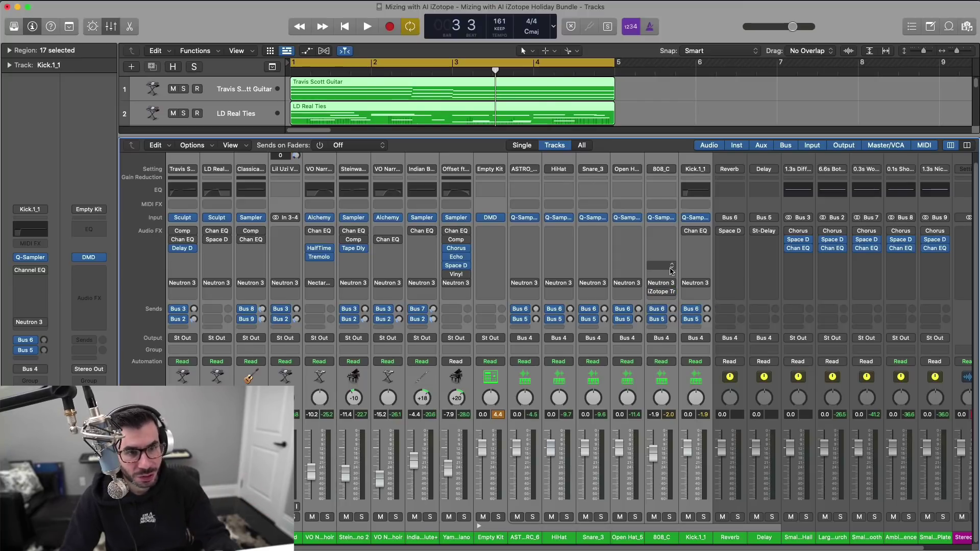
key(Return)
key(space)
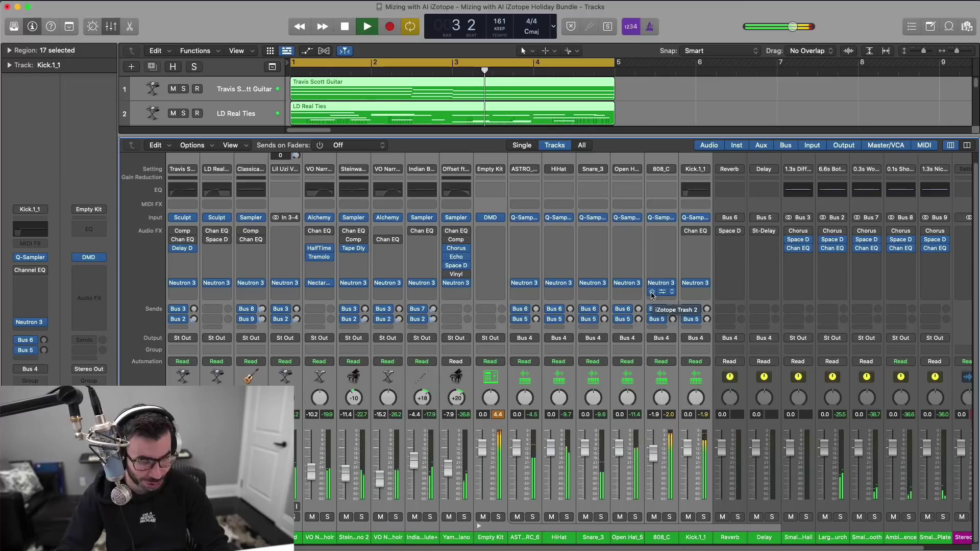
key(space)
Insert Ozone 9 Elements on the Stereo Out channel
scroll(632, 452, right, 2)
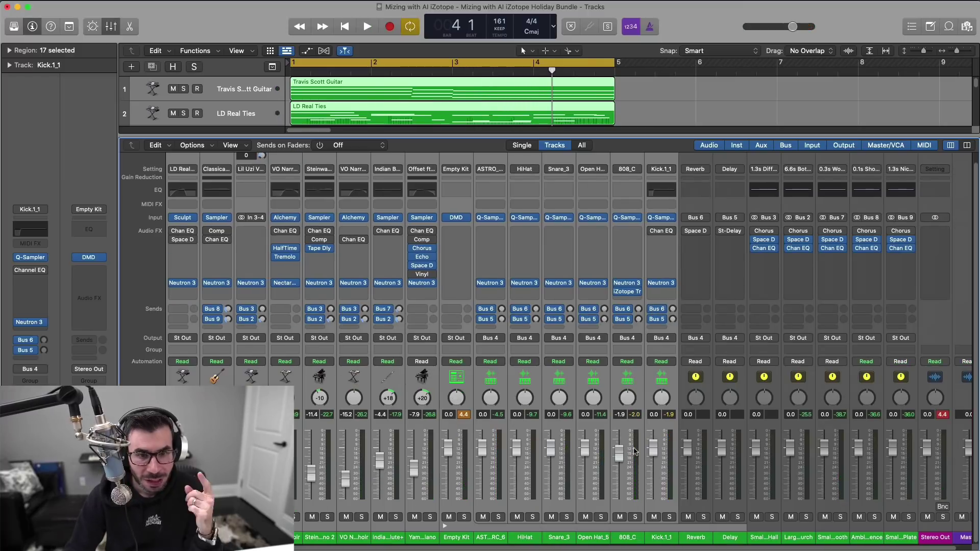
scroll(746, 403, right, 1)
click(932, 287)
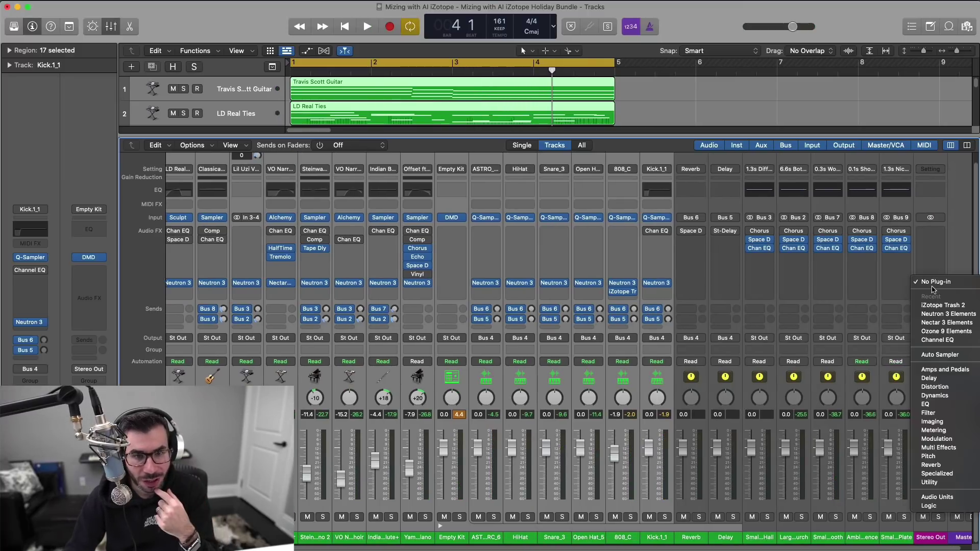
click(945, 331)
drag(792, 154, 605, 98)
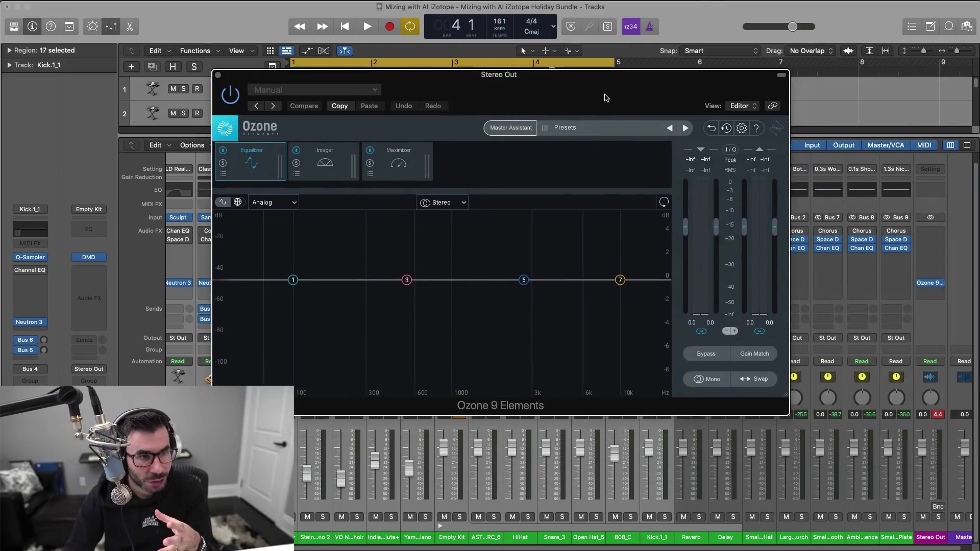
Run Ozone's Master Assistant during playback with Medium intensity and Streaming destination, accept its suggestion, and stop playback
click(510, 128)
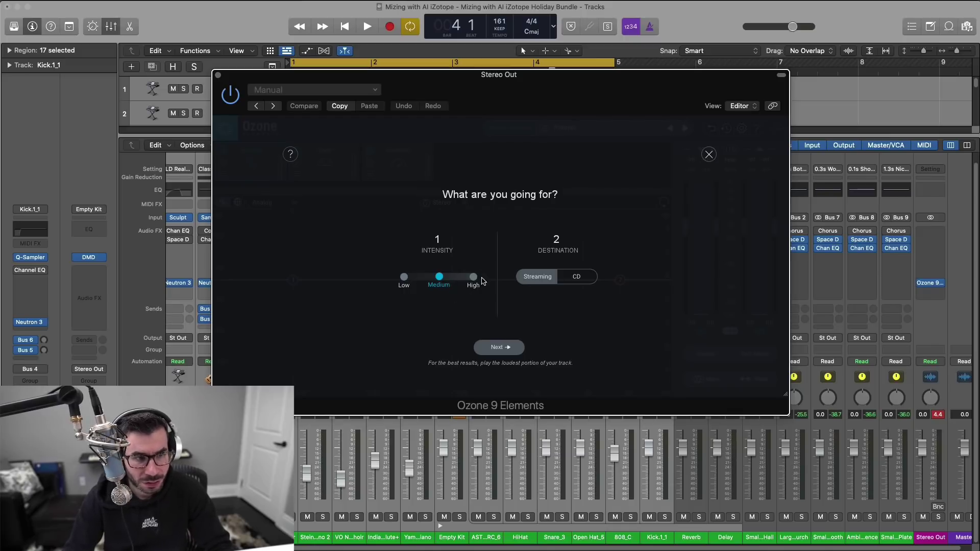
click(496, 348)
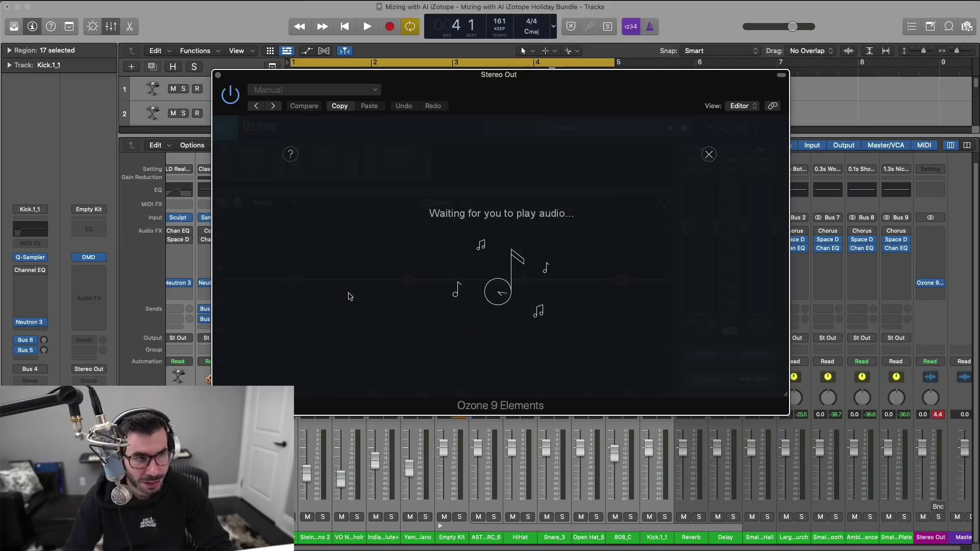
key(space)
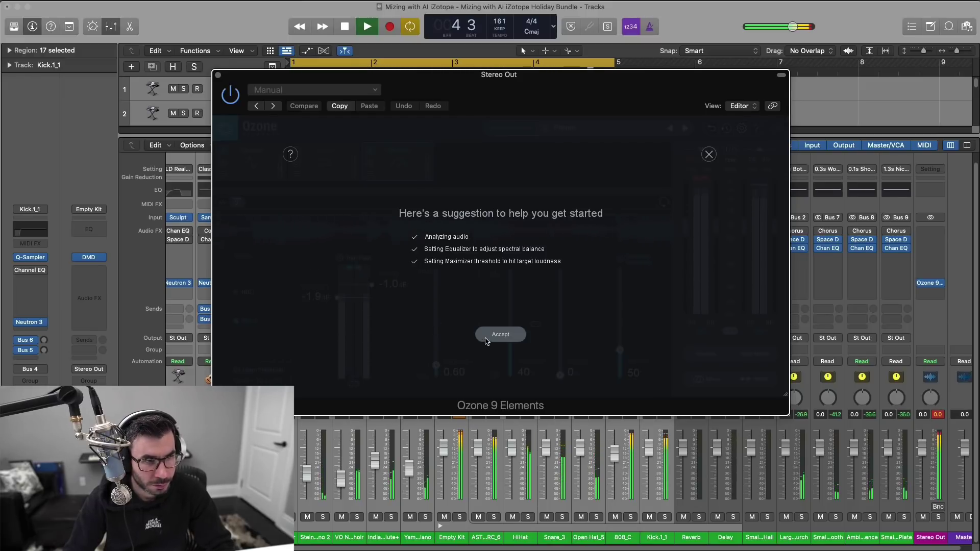
click(483, 339)
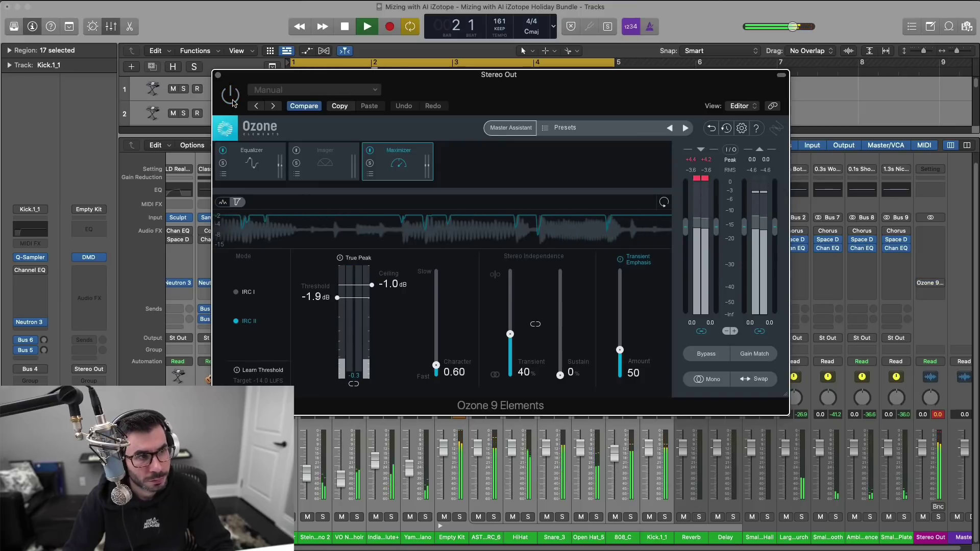
key(space)
Enable Ozone's Imager, audition its presets during playback, and choose Spacious High End
click(328, 164)
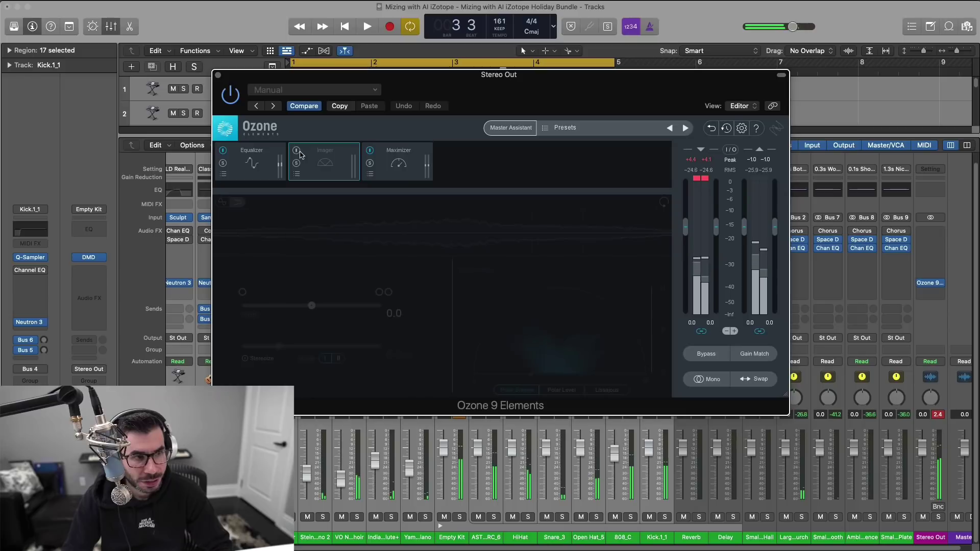
key(space)
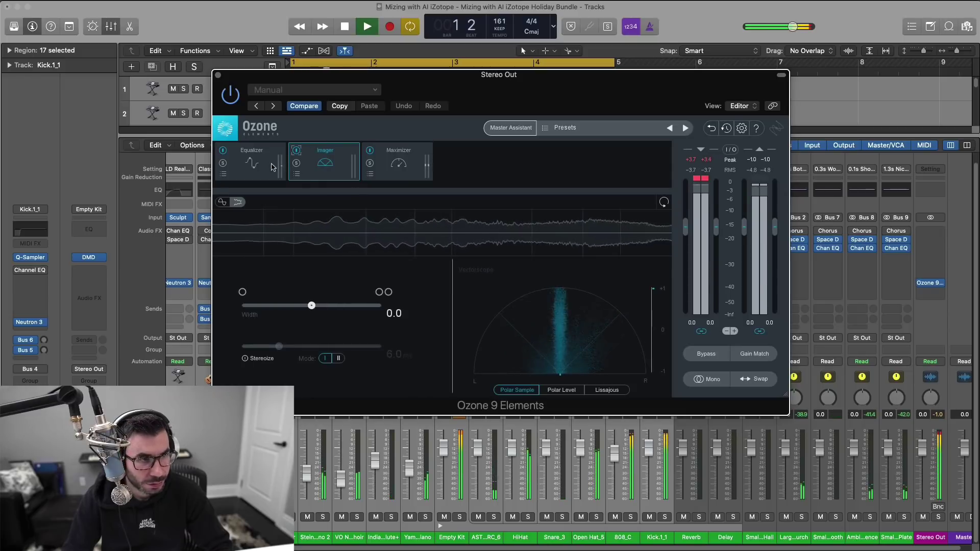
click(297, 174)
click(380, 211)
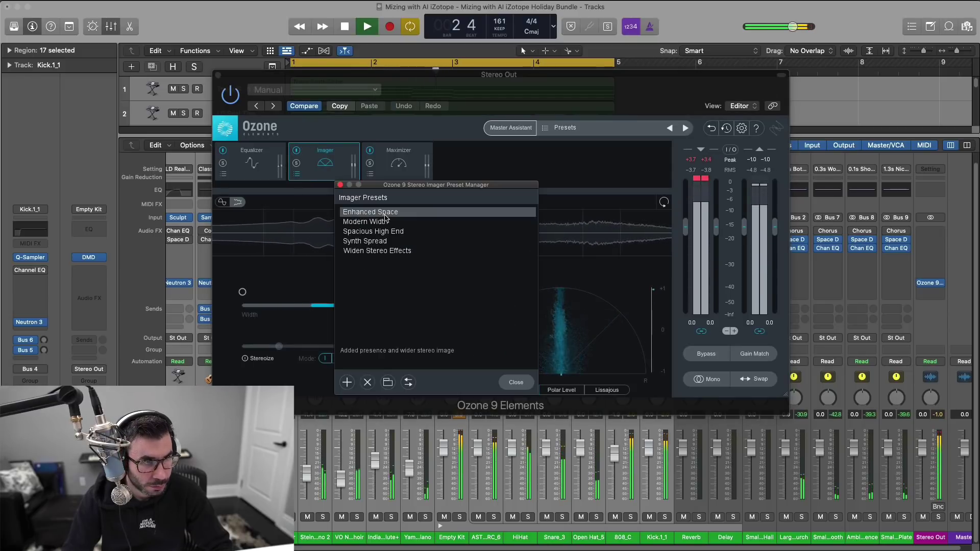
click(387, 223)
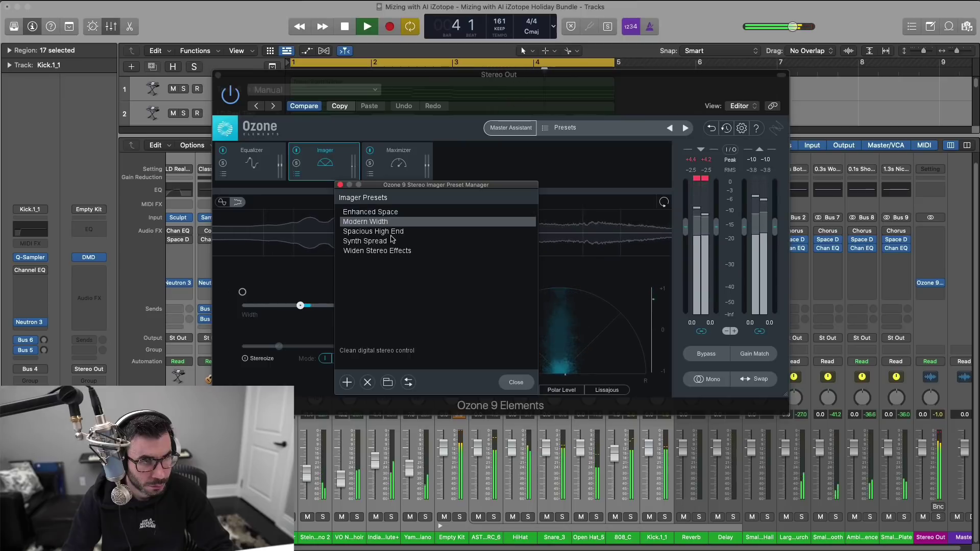
click(392, 233)
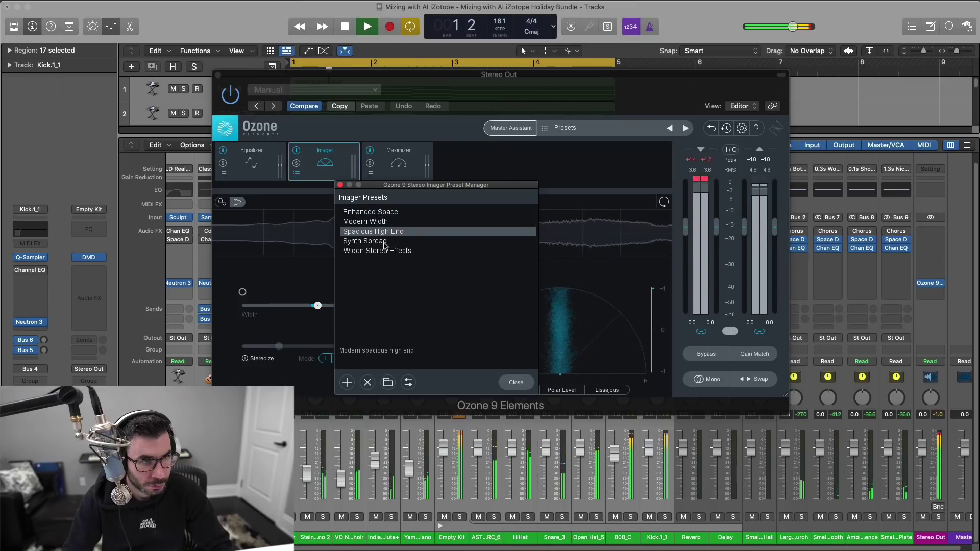
click(378, 242)
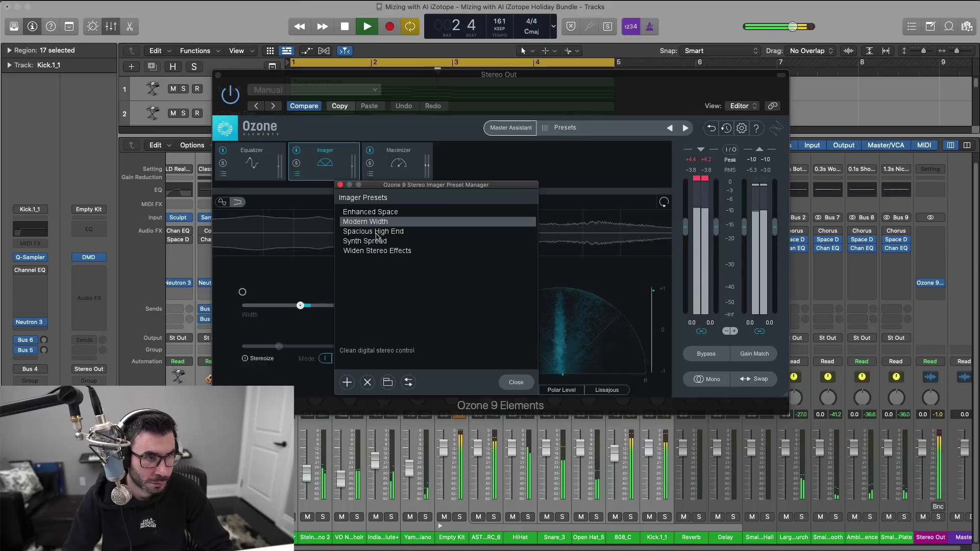
click(378, 231)
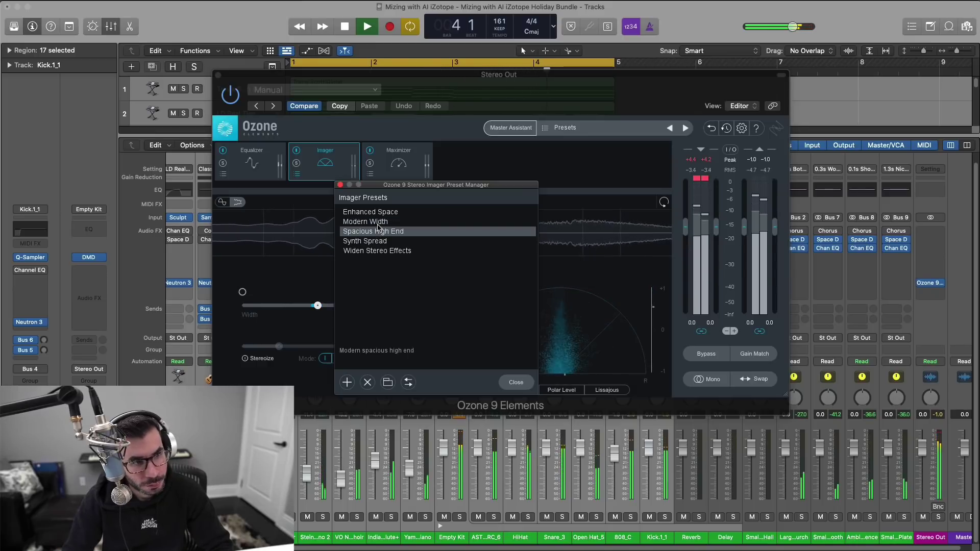
click(340, 185)
Compare the sound with the Imager off and on, set its Width to 20.0, and close the Ozone window
click(296, 151)
click(296, 151)
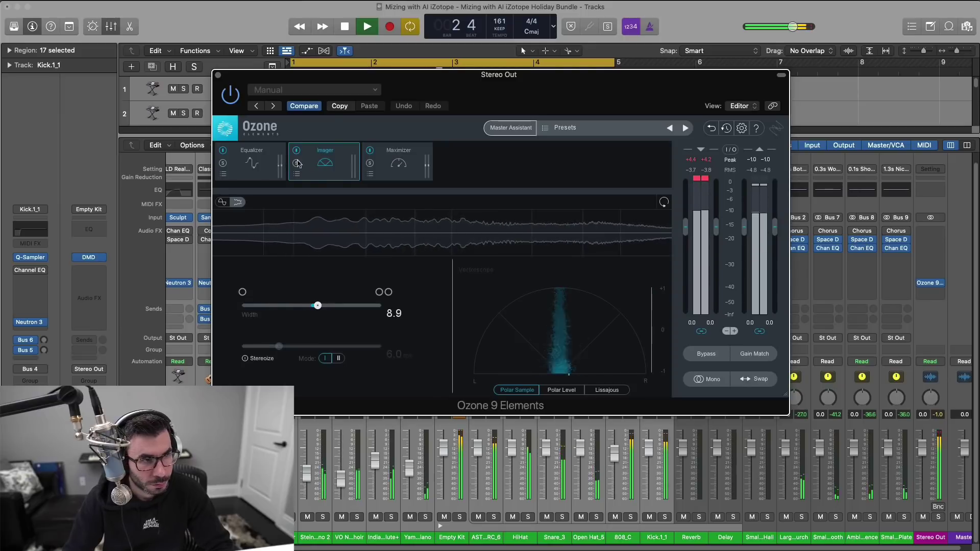
drag(318, 305, 326, 305)
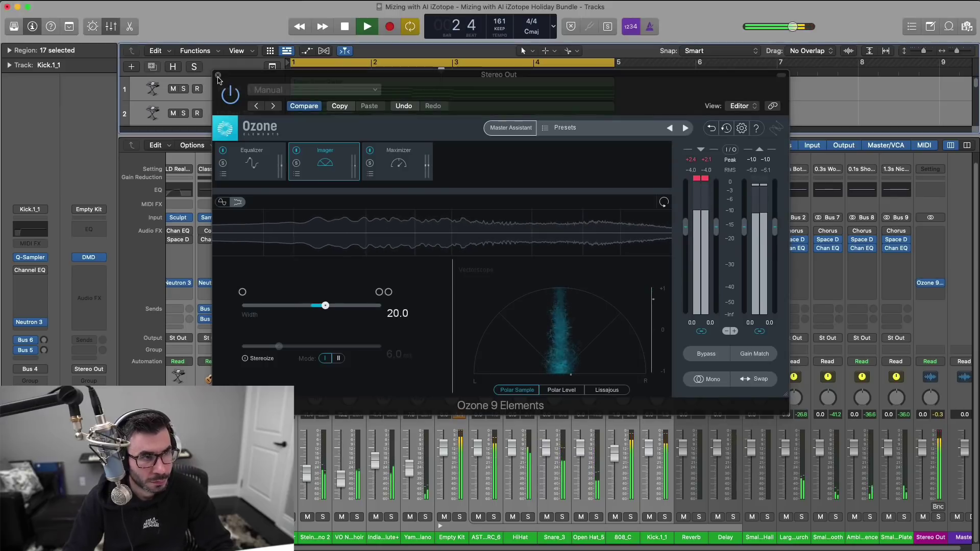
click(218, 75)
key(space)
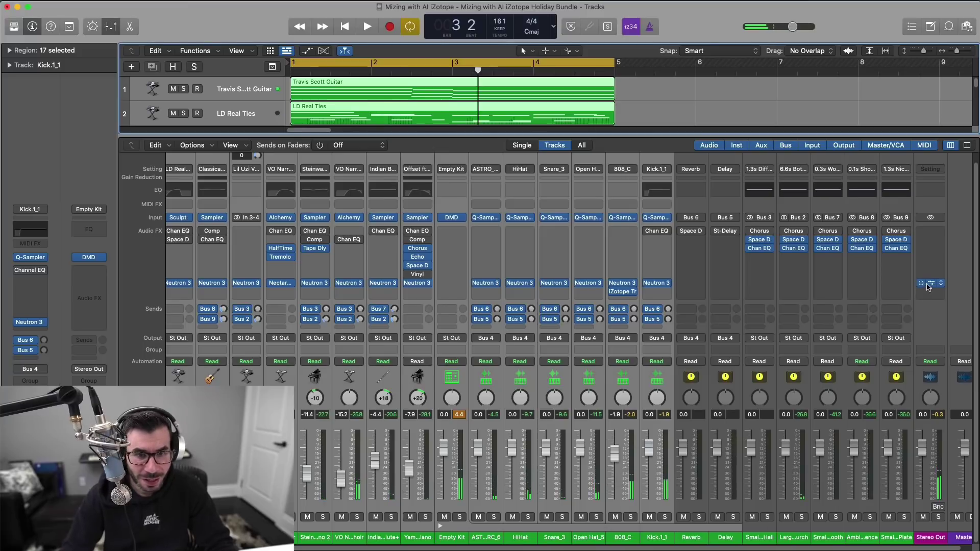
Recheck the Ozone 9 Elements settings on the Stereo Out, close the plug-in window, and select only the Stereo Out channel
click(926, 283)
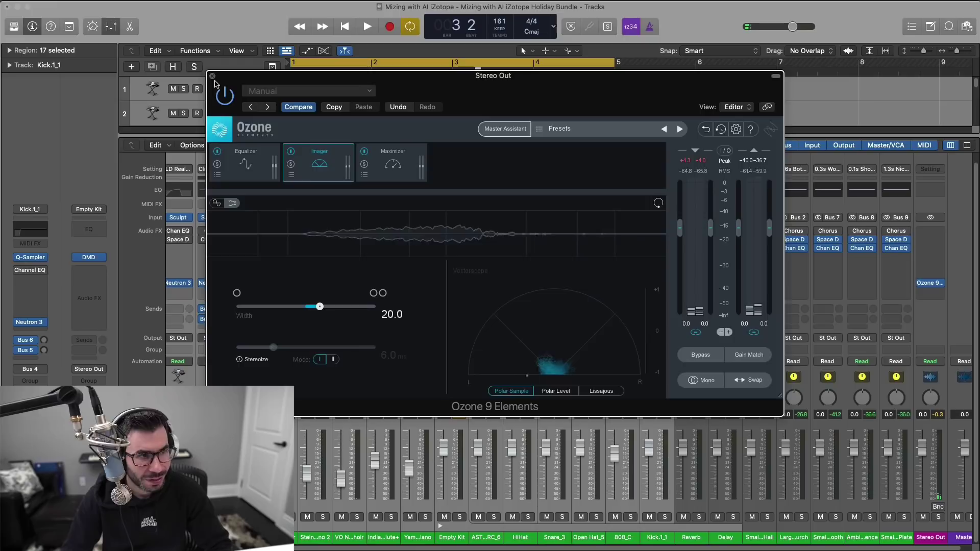
key(super+w)
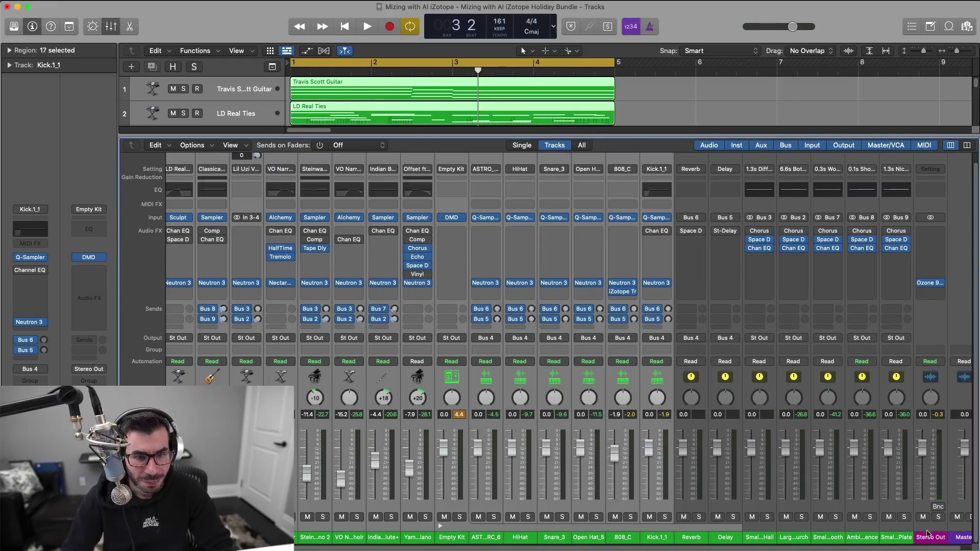
click(929, 536)
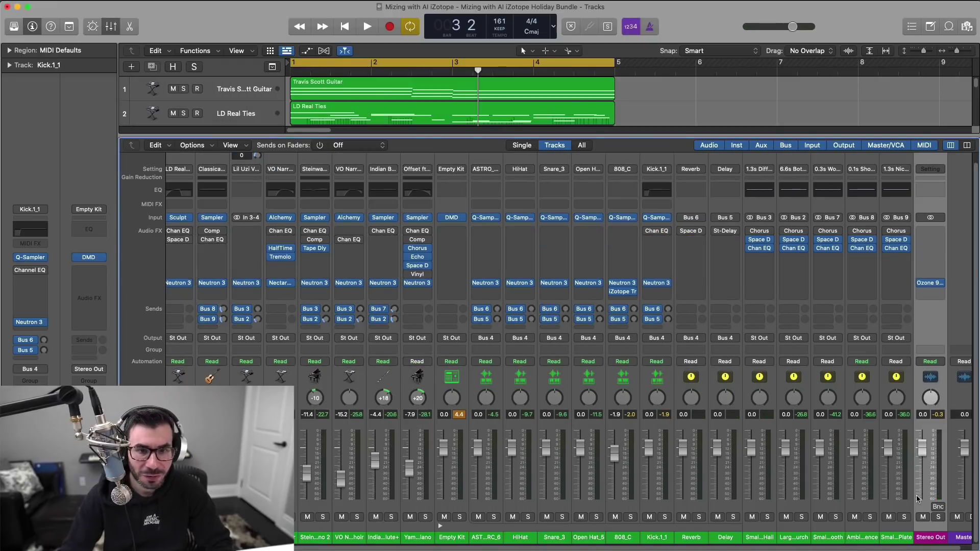
scroll(341, 547, left, 3)
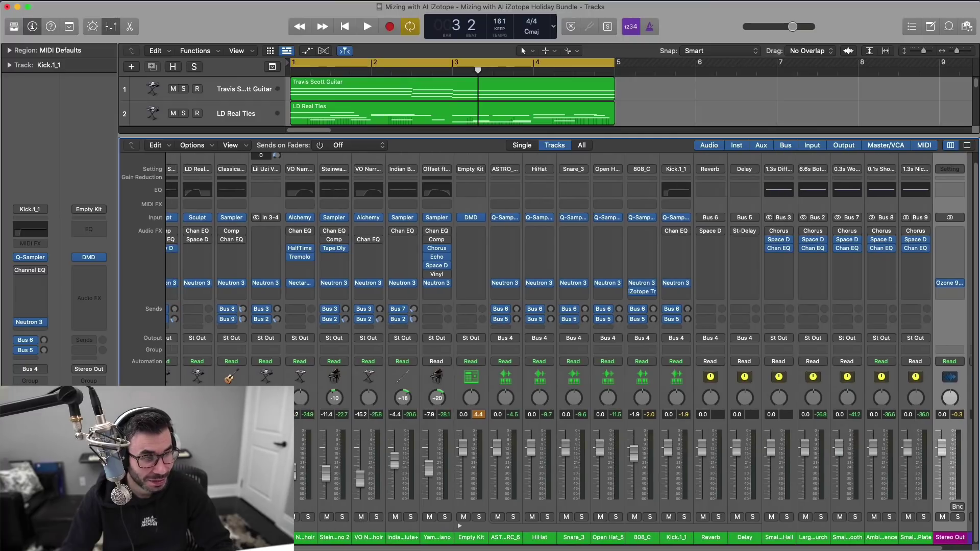
scroll(341, 547, left, 3)
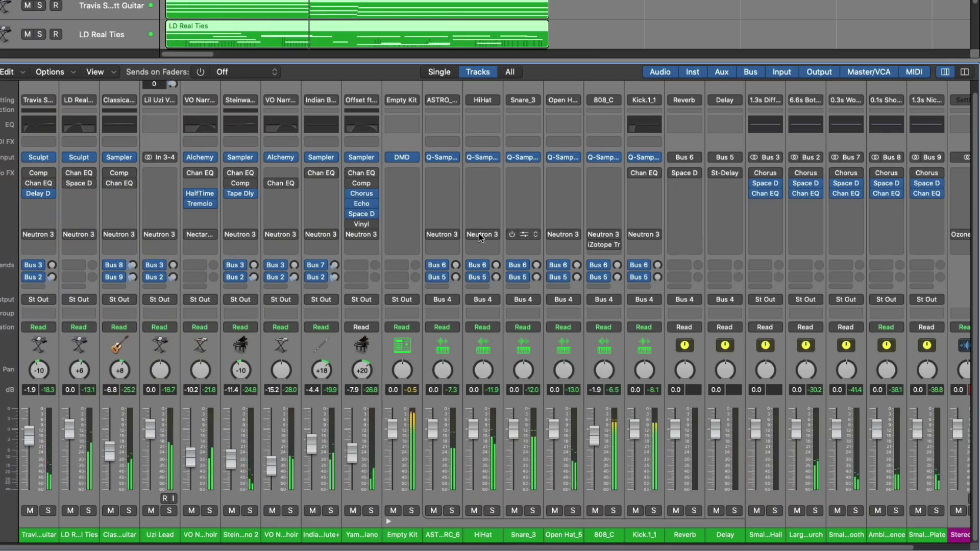
Toggle the iZotope inserts across all channels on, off and on again during playback to compare the mix
alt+click(28, 235)
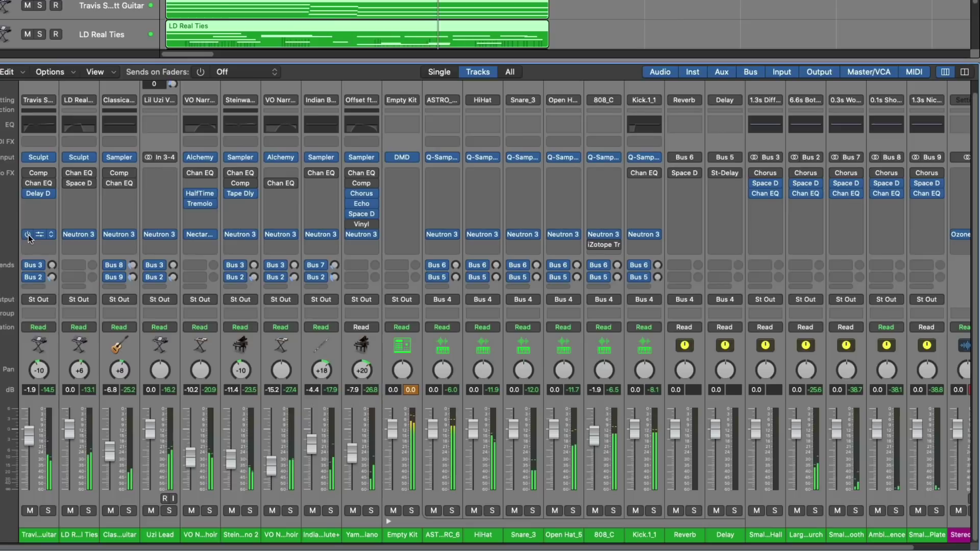
alt+click(29, 234)
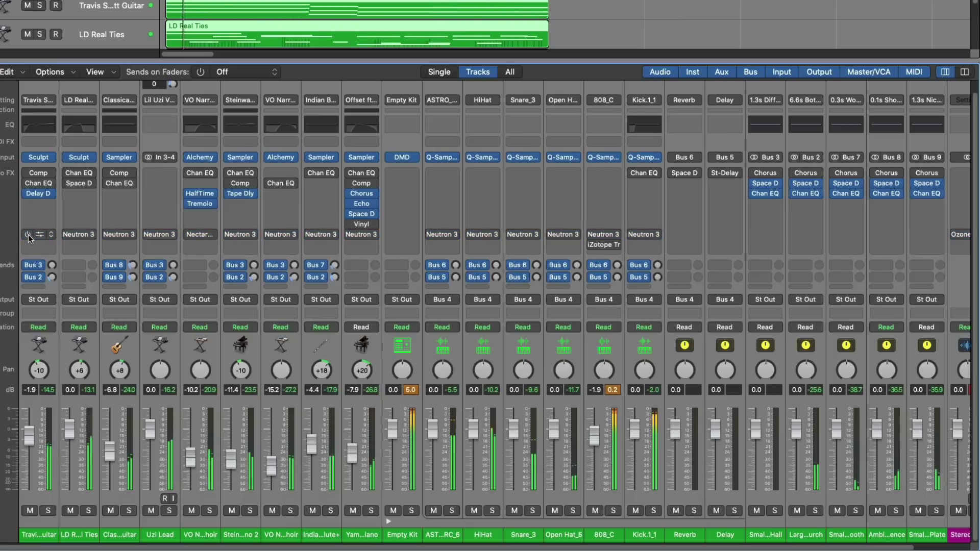
alt+click(28, 234)
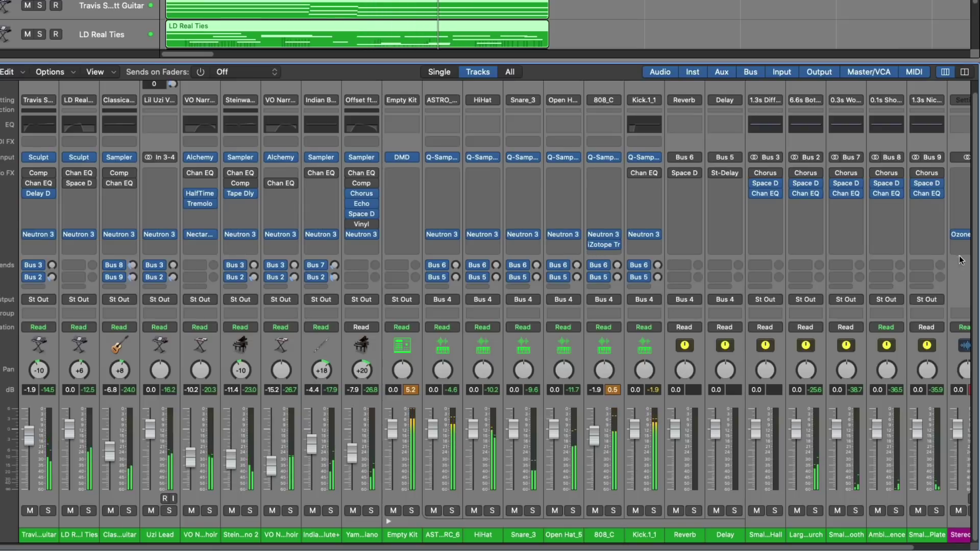
Bypass only Ozone 9 Elements on the Stereo Out during playback, leaving the iZotope inserts on the tracks active
alt+click(956, 235)
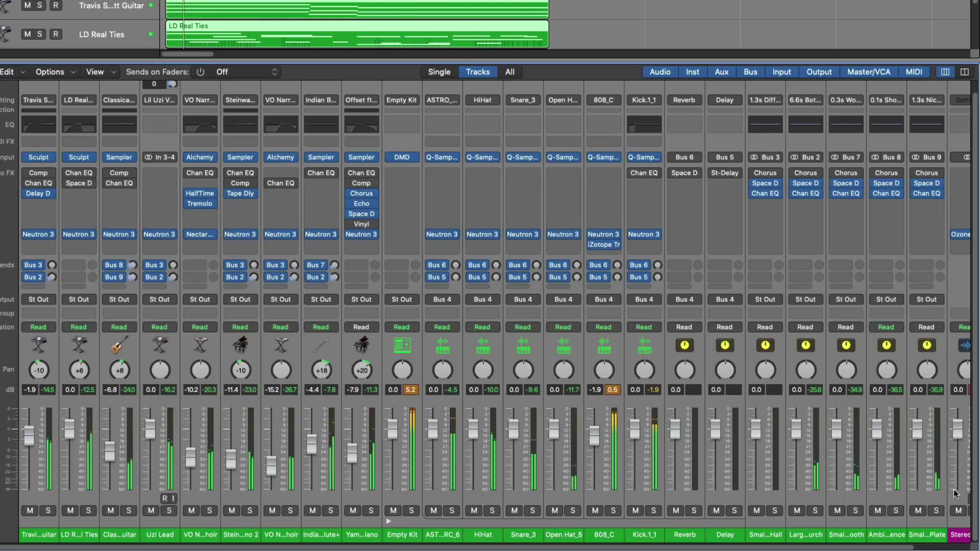
scroll(956, 238, right, 1)
alt+click(938, 234)
click(937, 235)
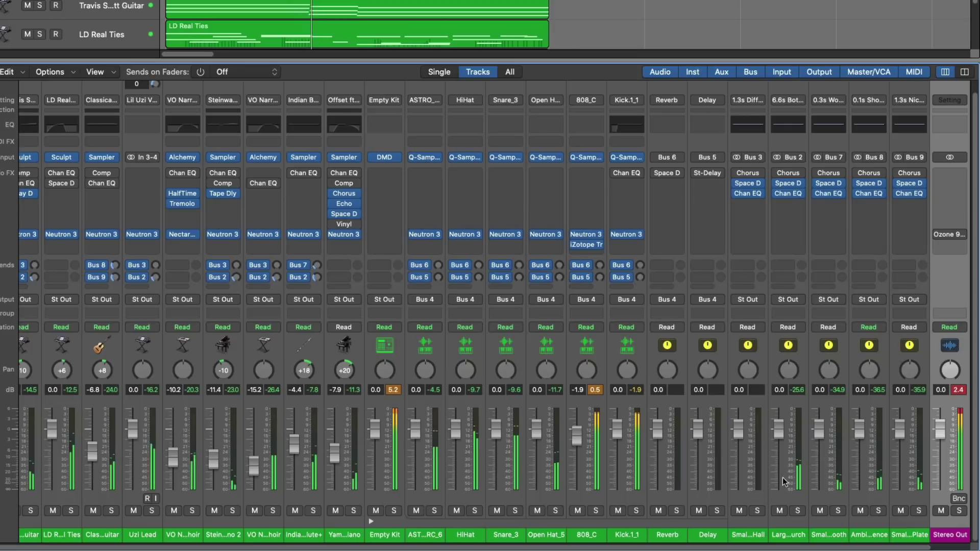
Select all channels except the Stereo Out and toggle their Neutron 3 inserts together to compare the mix without Ozone
click(914, 536)
scroll(401, 423, left, 1)
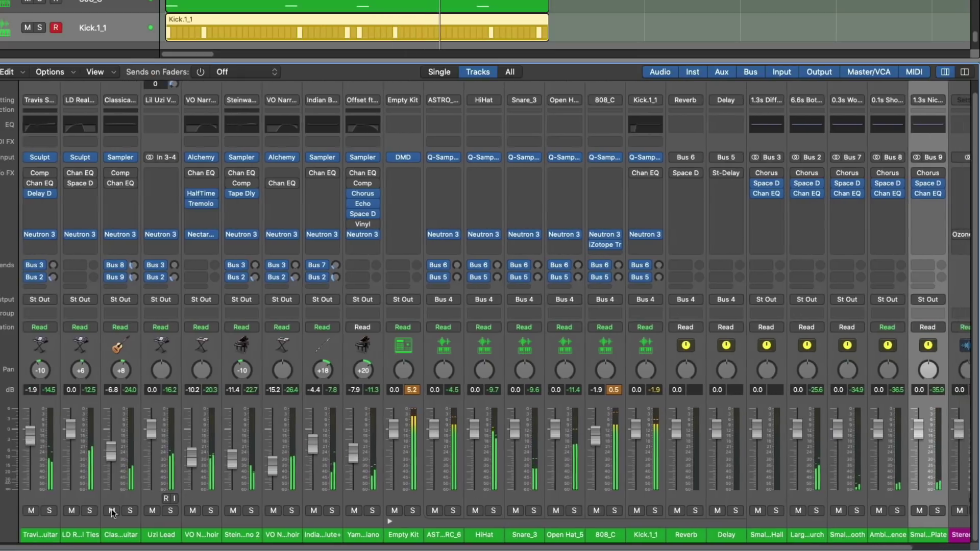
shift+click(42, 536)
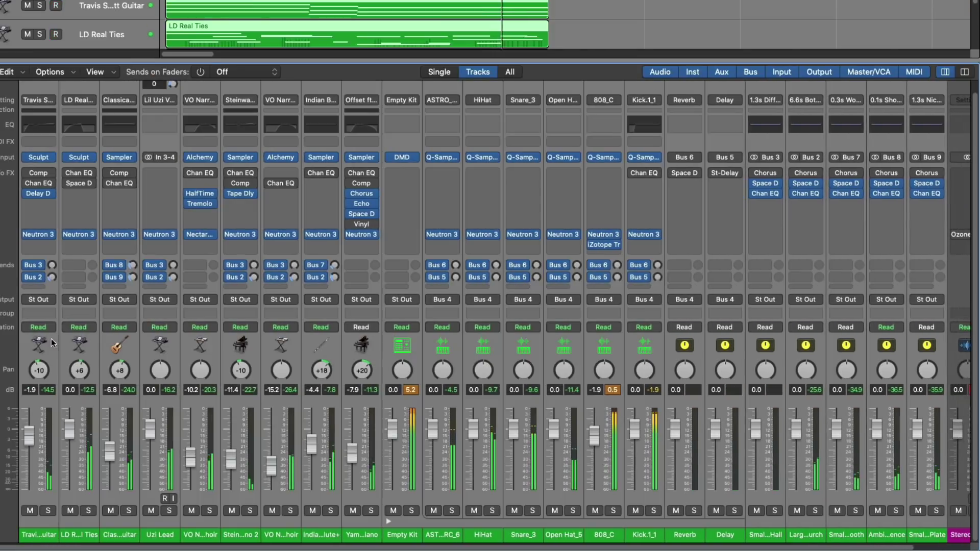
click(27, 234)
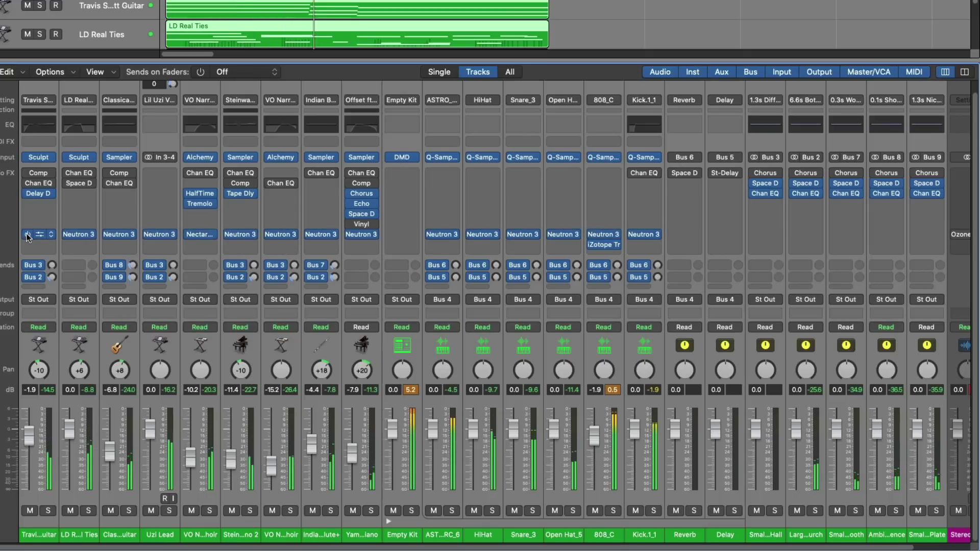